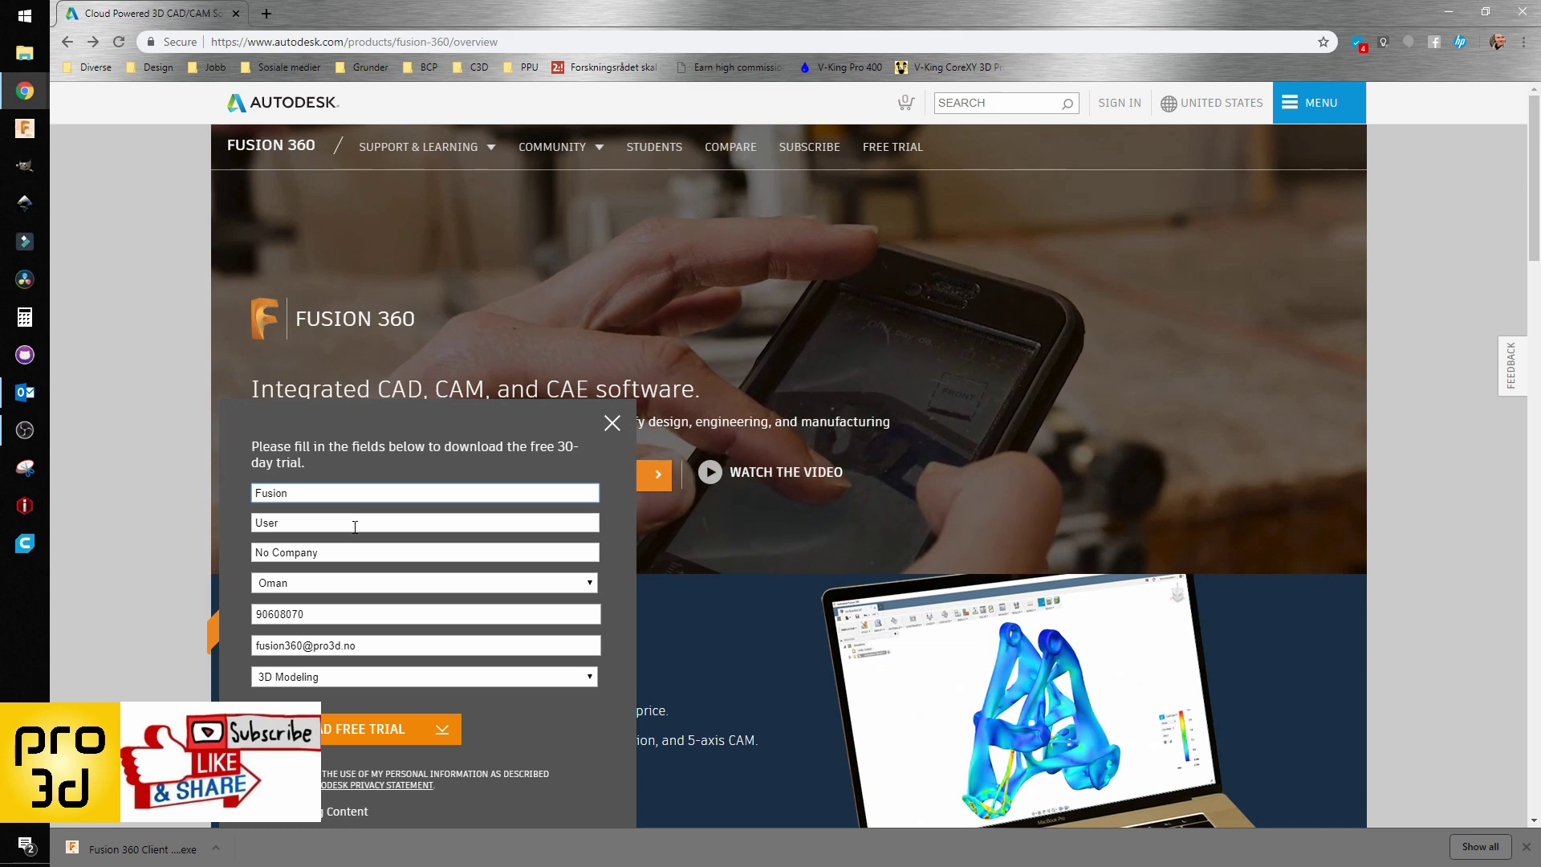
Step: Finish the contact details in the Fusion 360 free-trial form and download the trial installer
{"action": "left_click", "coordinate": [365, 523]}
{"action": "left_click", "coordinate": [418, 676]}
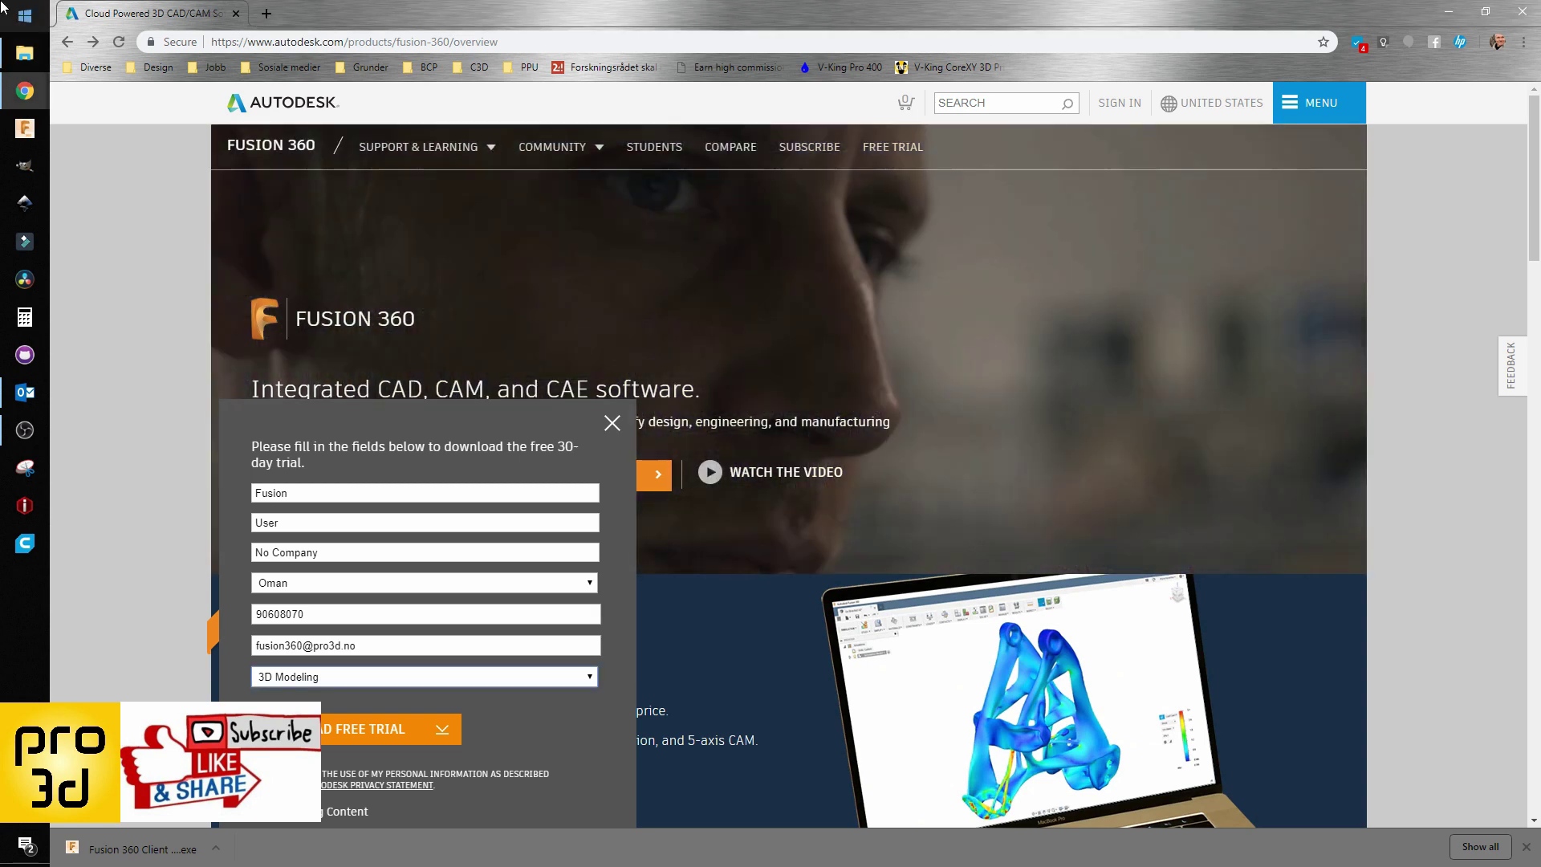
Step: Search the Start menu for 'fusion' and launch Autodesk Fusion 360
{"action": "left_click", "coordinate": [25, 14]}
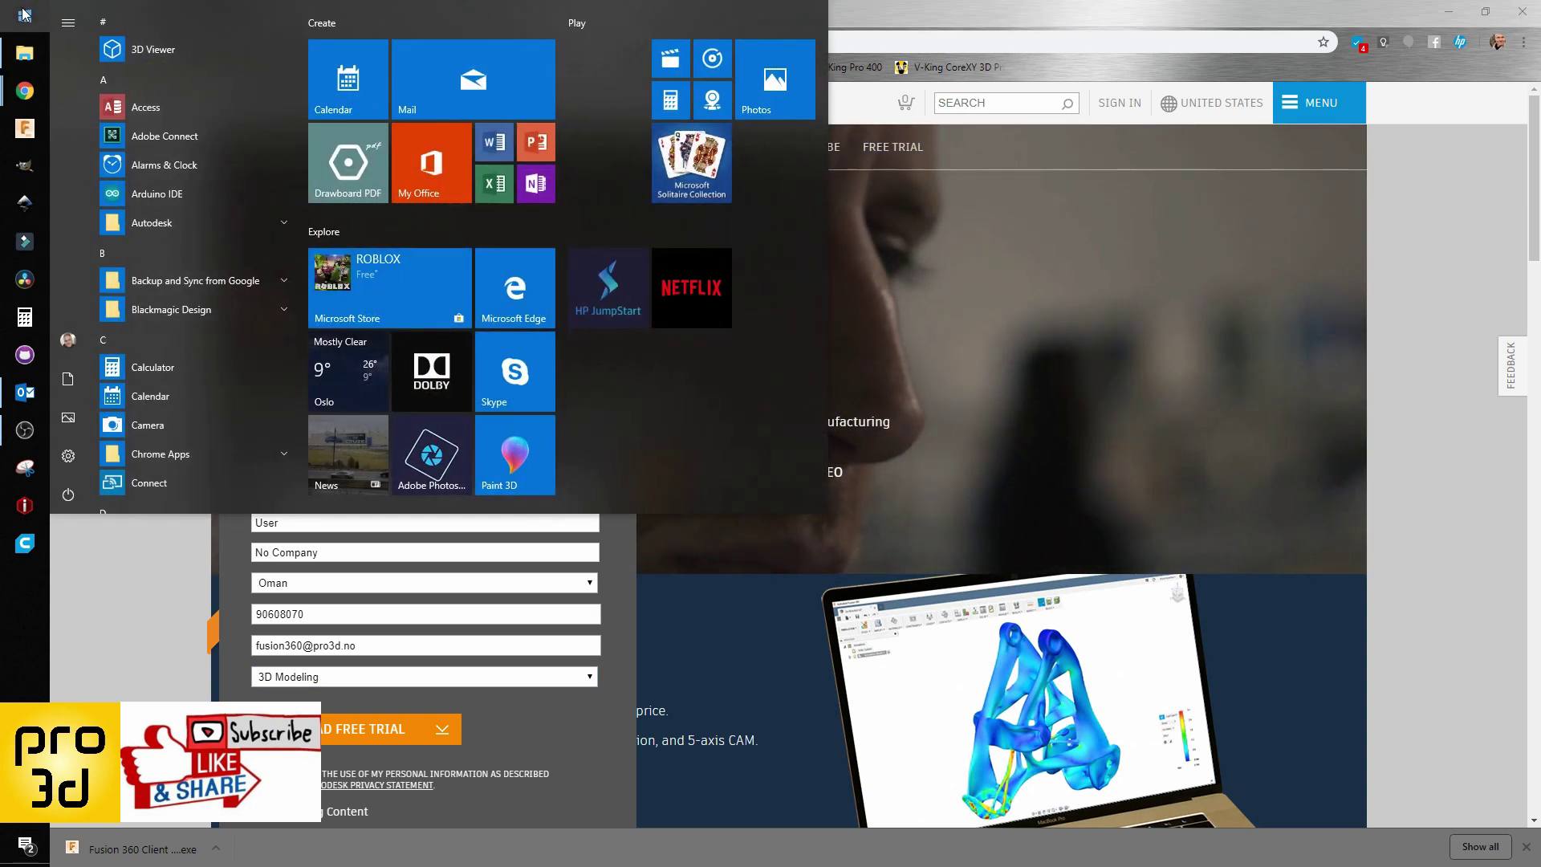
{"action": "type", "text": "fusion"}
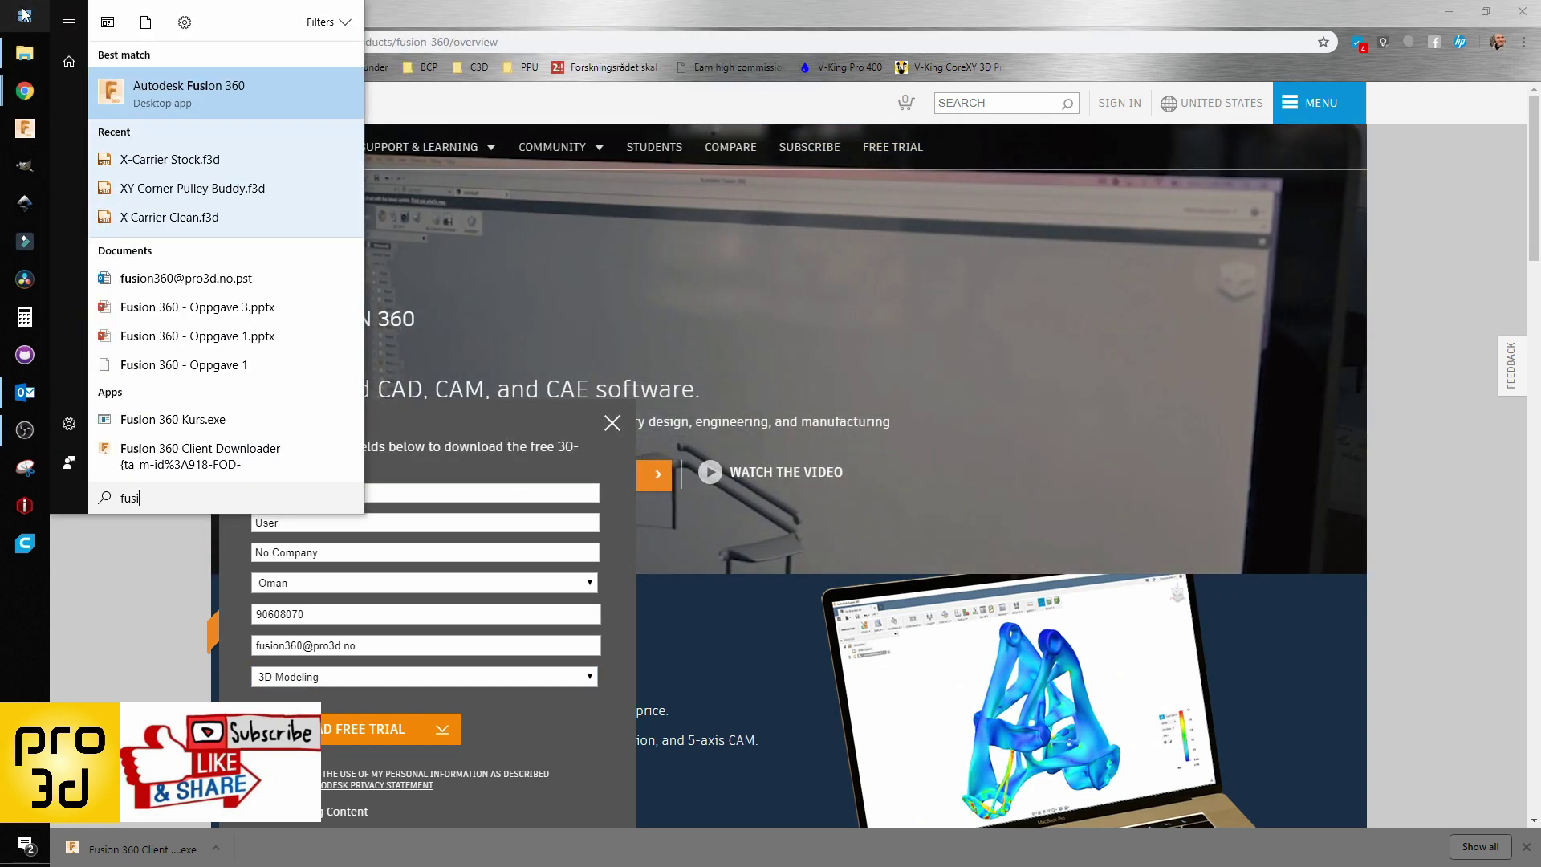
{"action": "key", "text": "Return"}
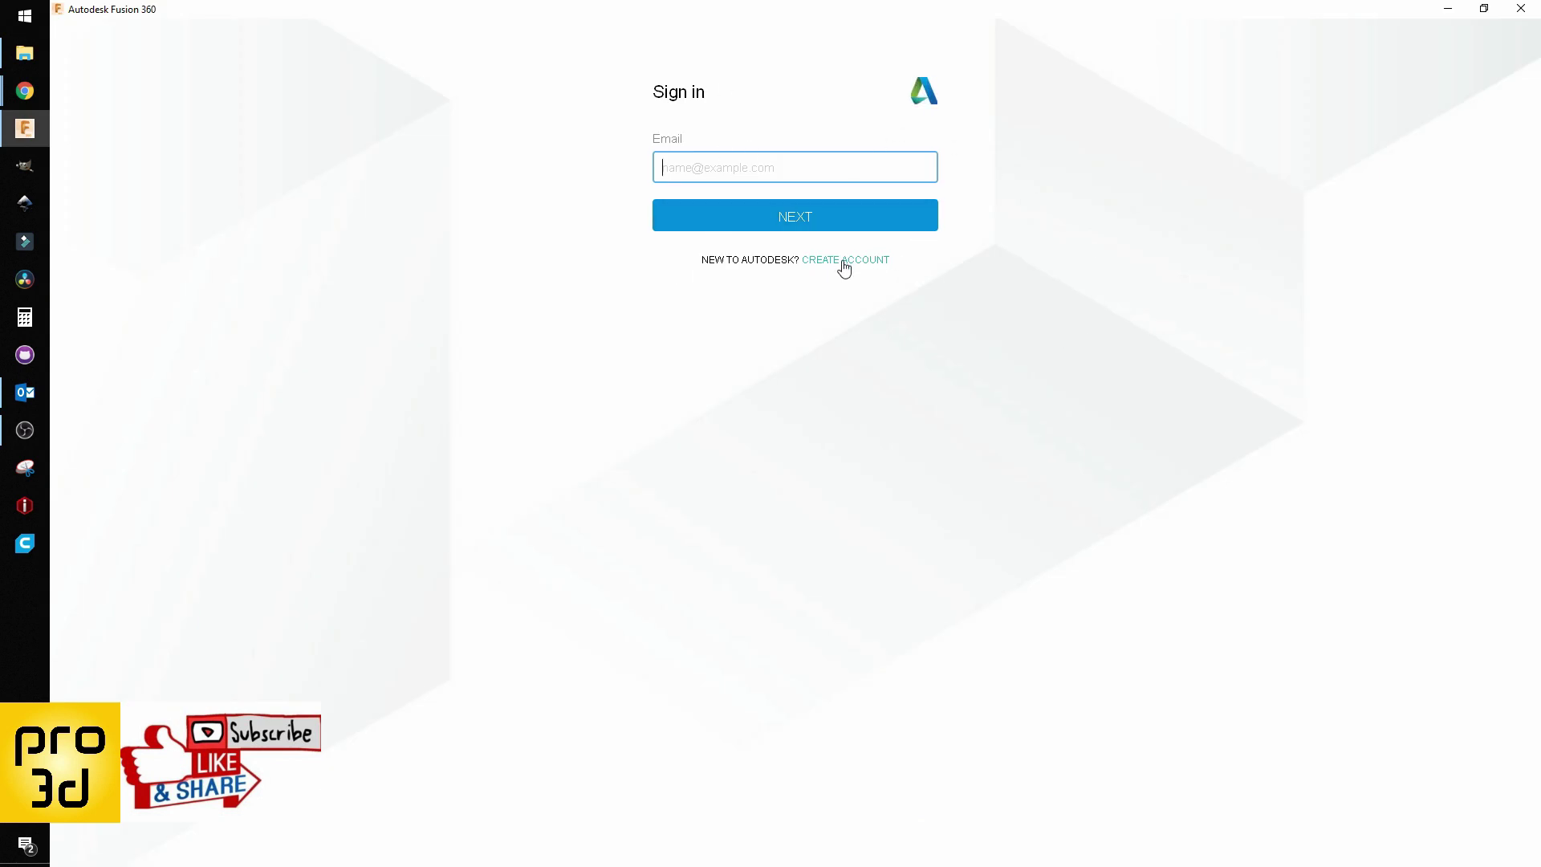
Step: Create an Autodesk account with first and last name, confirmed e-mail, password and accepted terms
{"action": "left_click", "coordinate": [844, 268]}
{"action": "type", "text": "Fusion"}
{"action": "key", "text": "Tab"}
{"action": "type", "text": "User"}
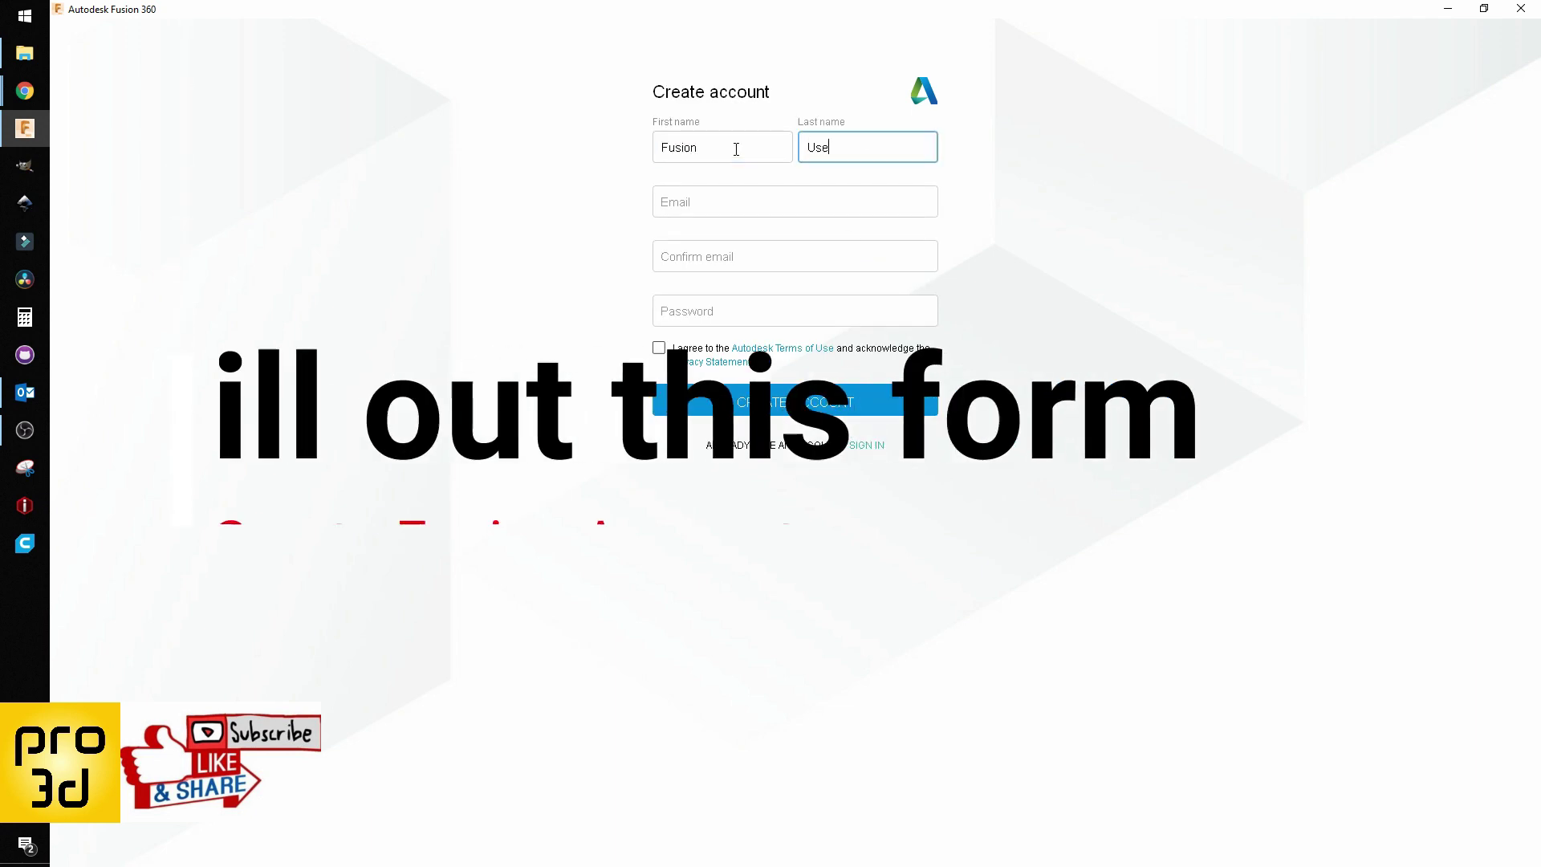
{"action": "key", "text": "Tab"}
{"action": "key", "text": "Tab"}
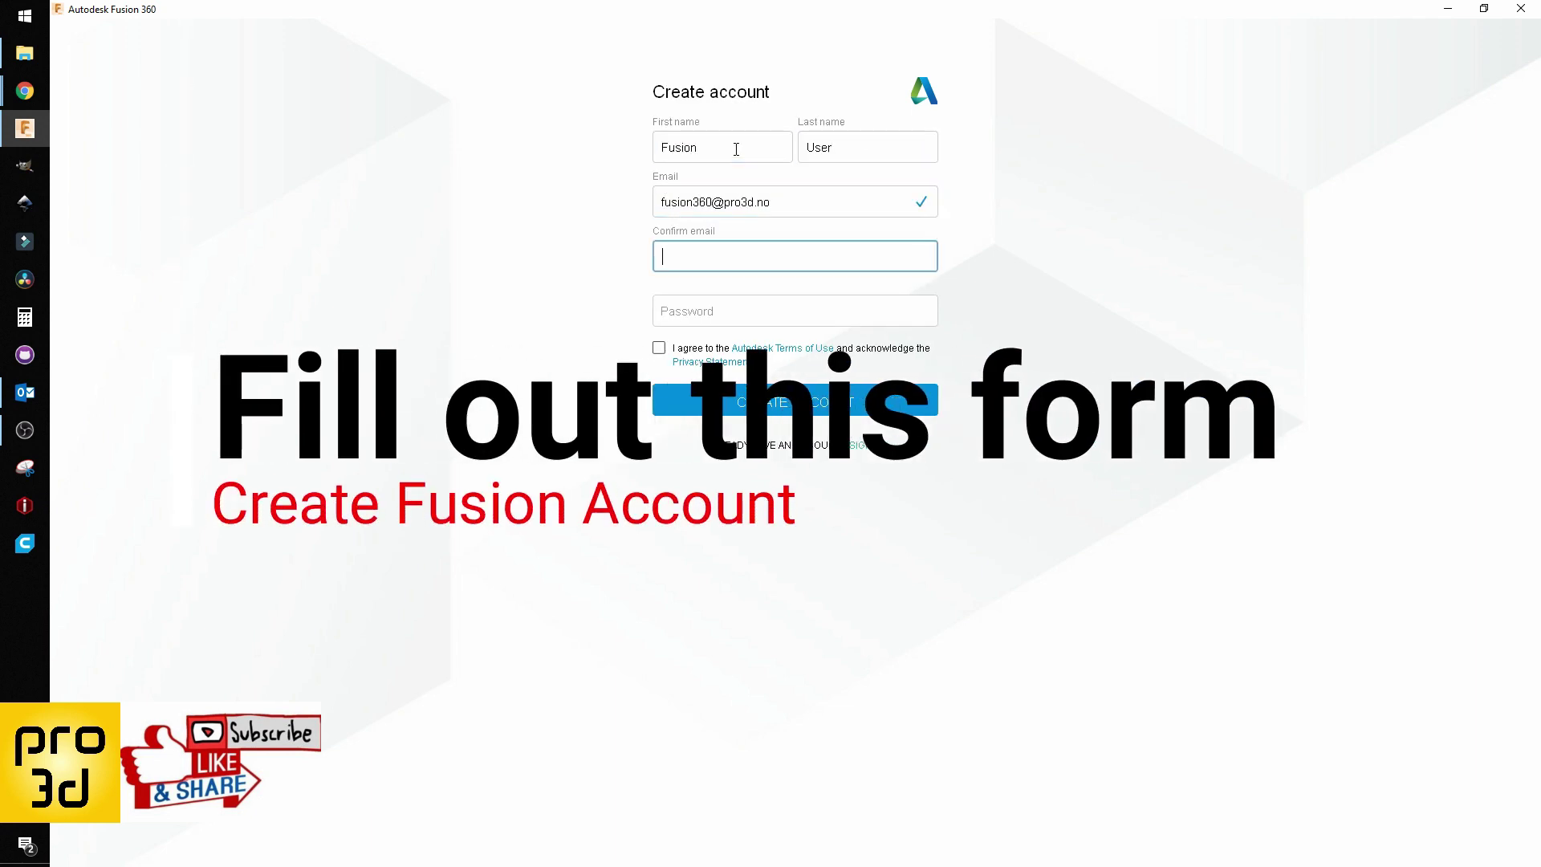
{"action": "key", "text": "Tab"}
{"action": "type", "text": "••••••••••"}
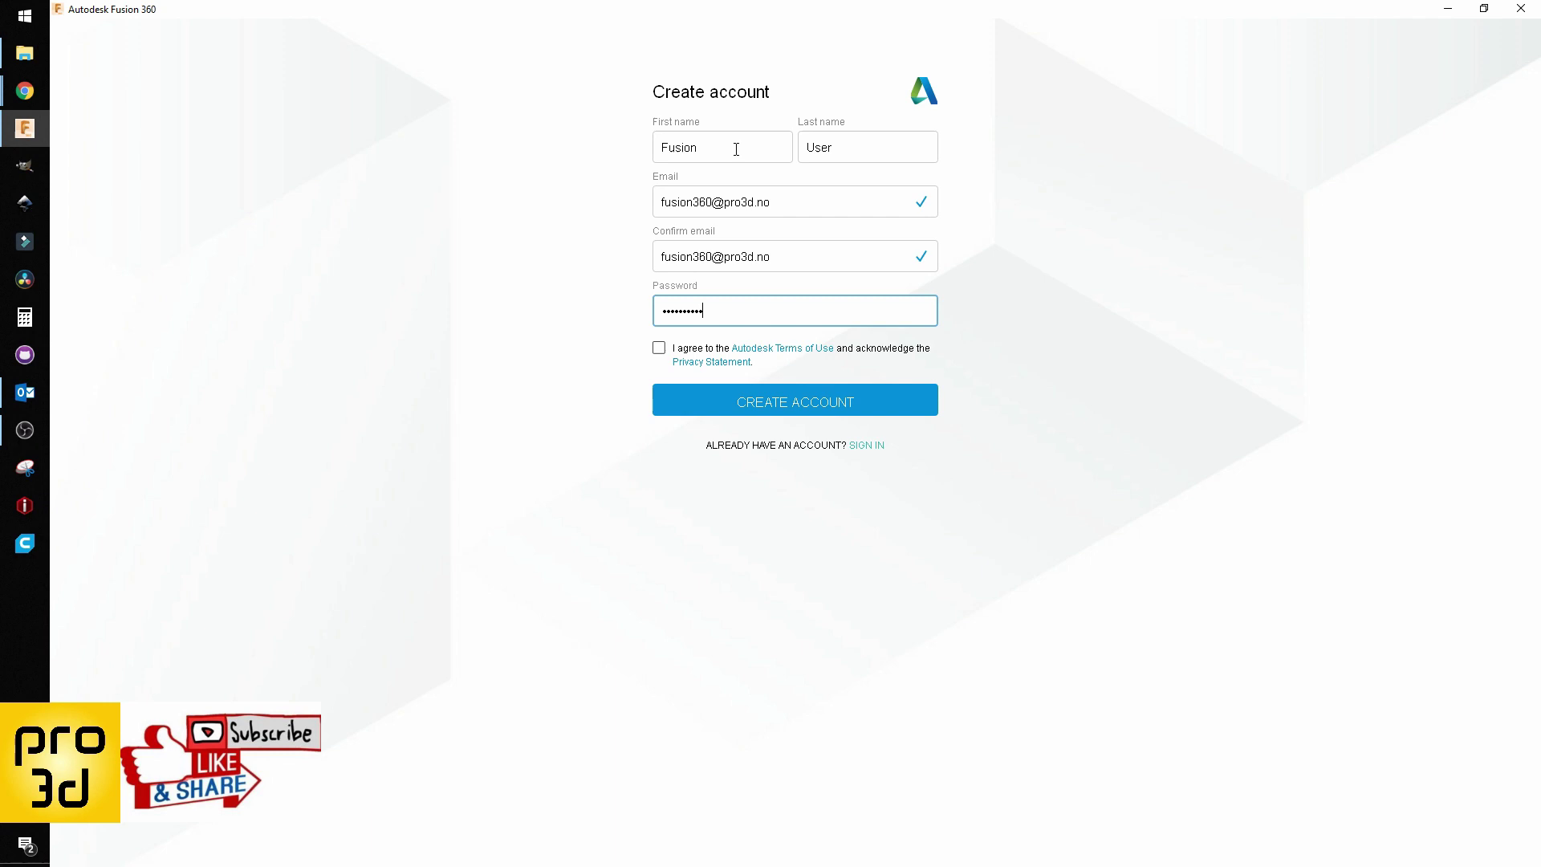
{"action": "left_click", "coordinate": [659, 348]}
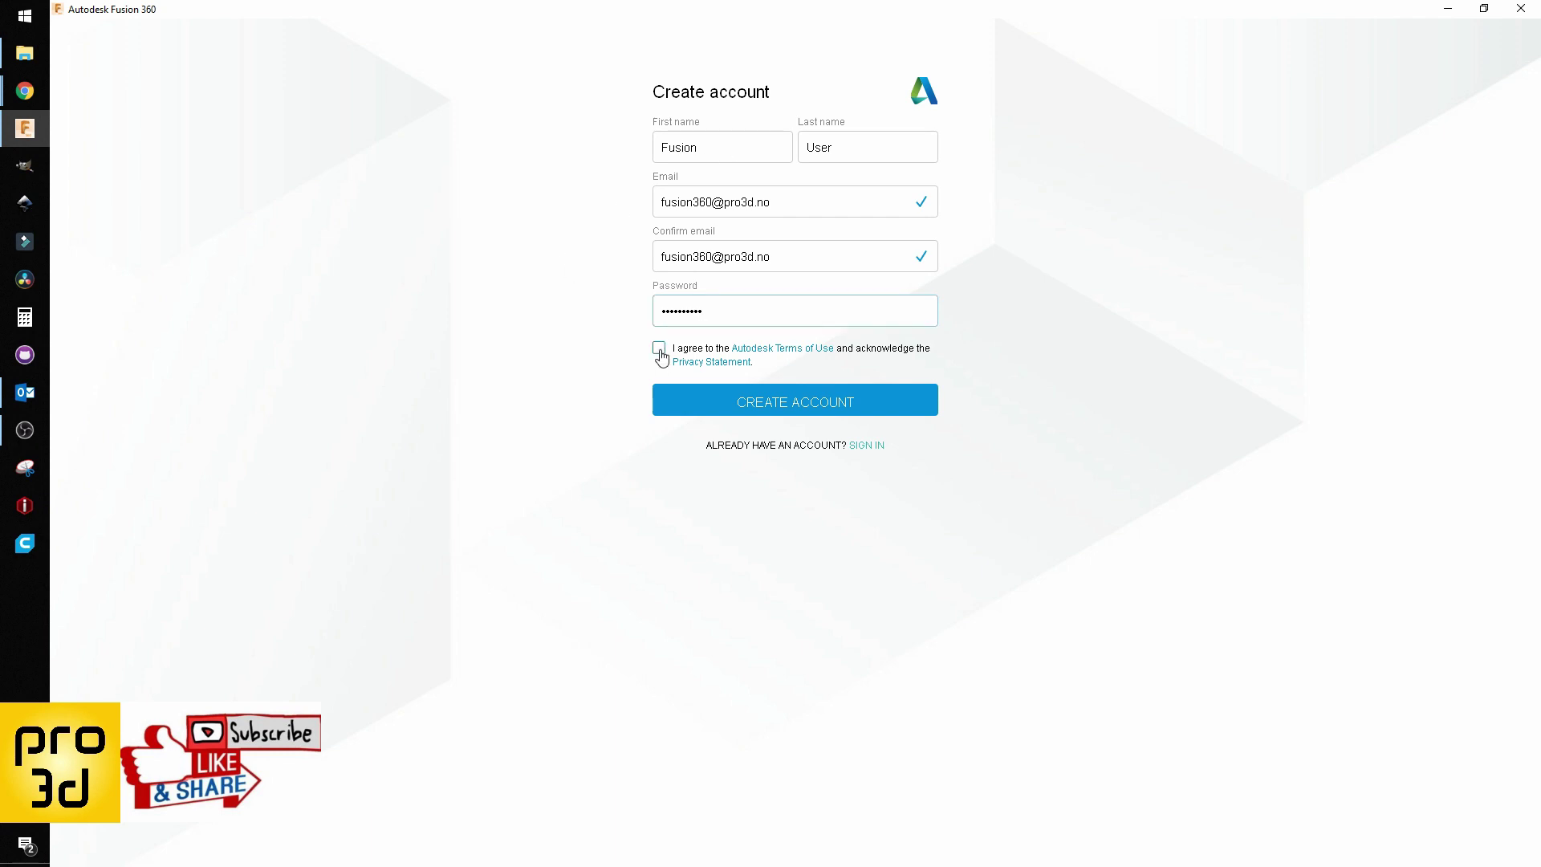
{"action": "left_click", "coordinate": [812, 405]}
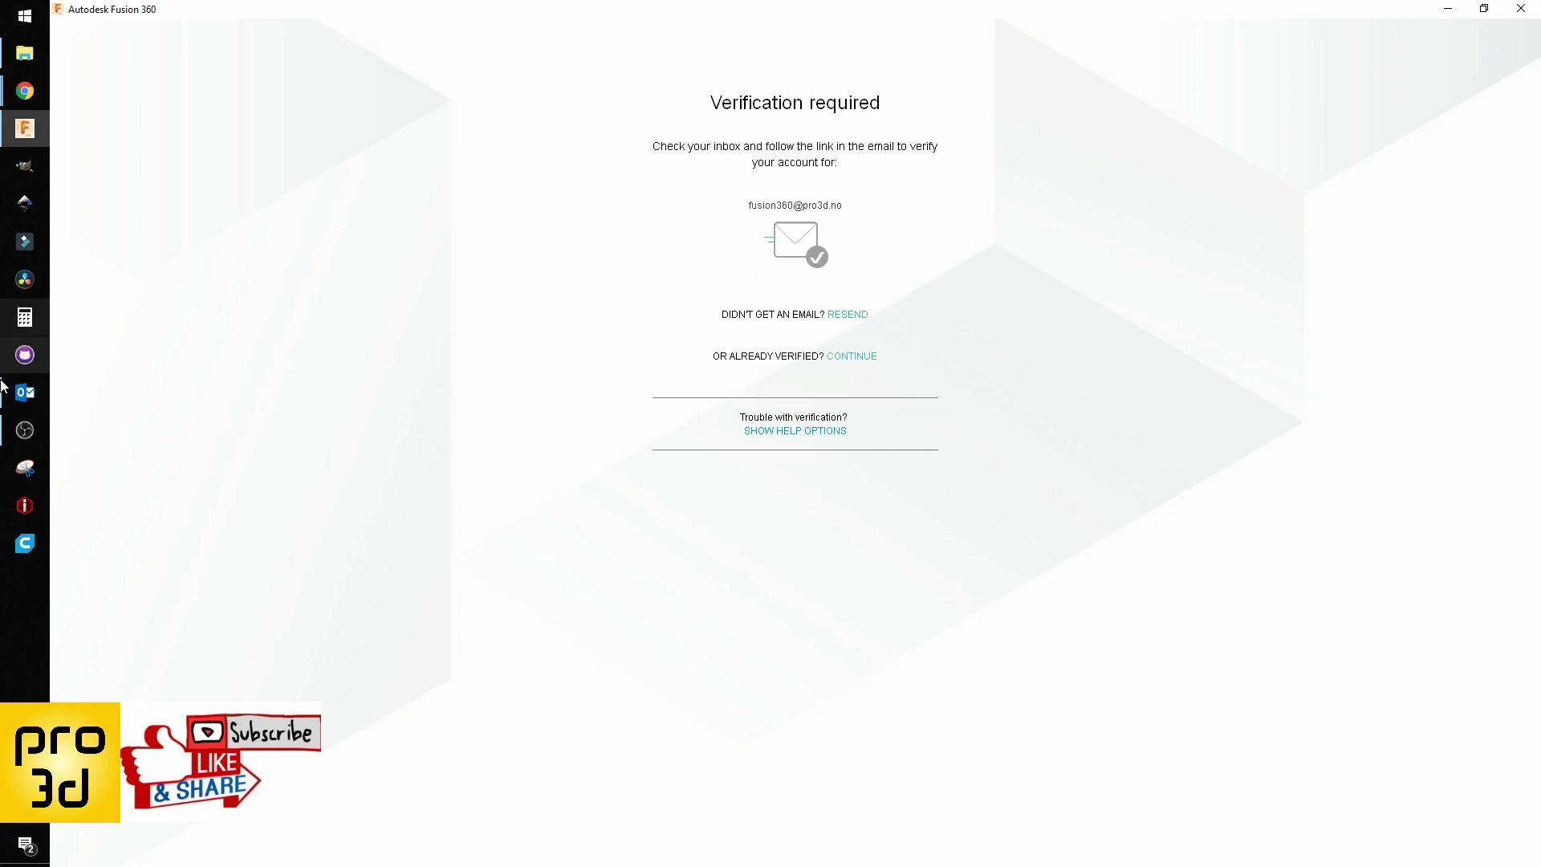
Step: In Outlook, fetch all folders' mail and follow the Autodesk Verify Email link
{"action": "left_click", "coordinate": [24, 392]}
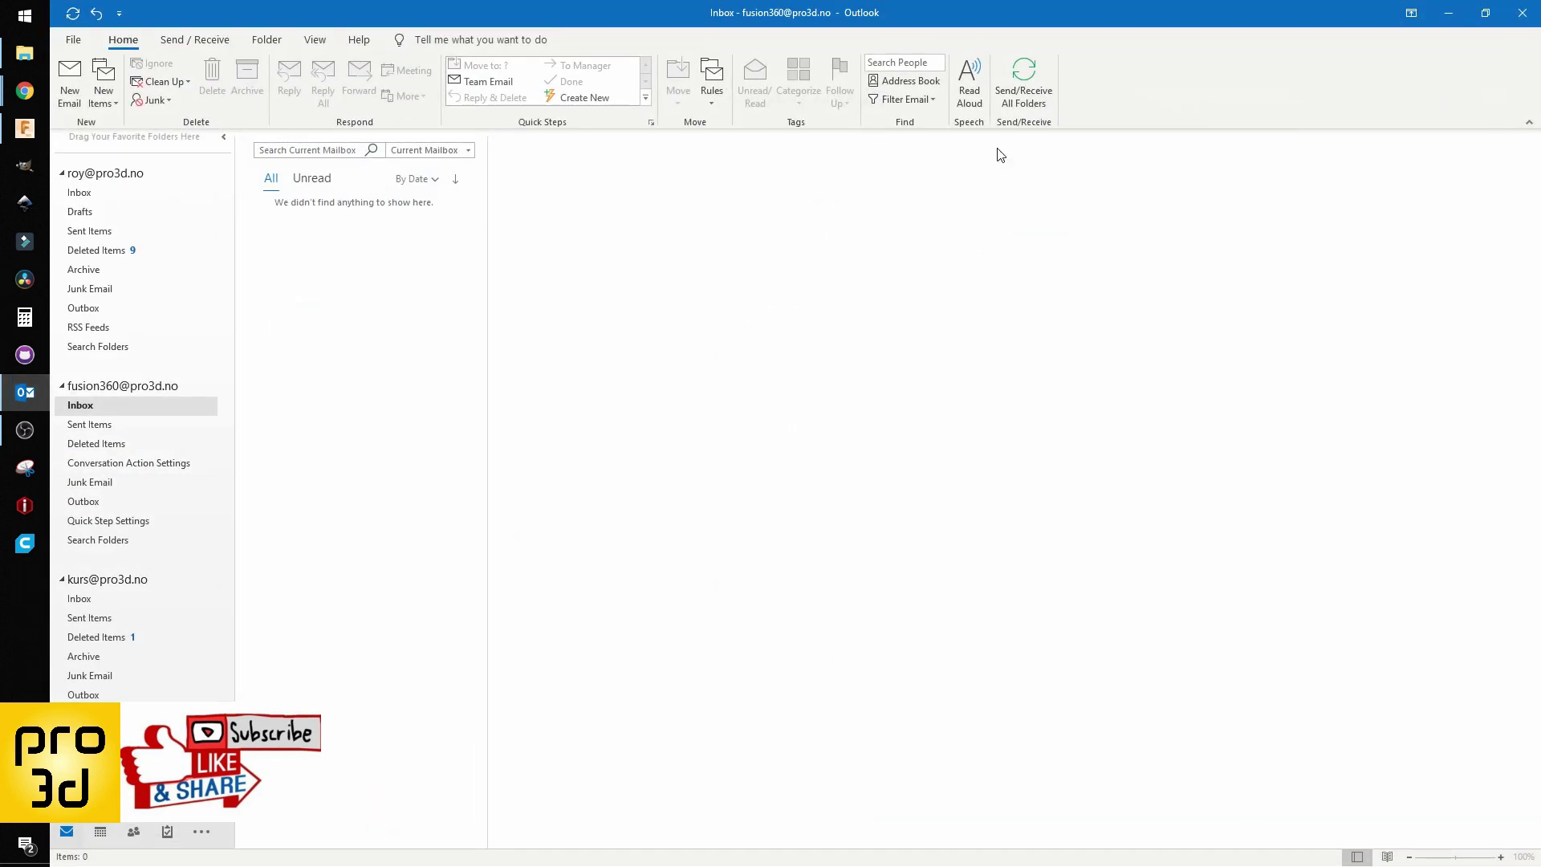
{"action": "left_click", "coordinate": [1025, 80]}
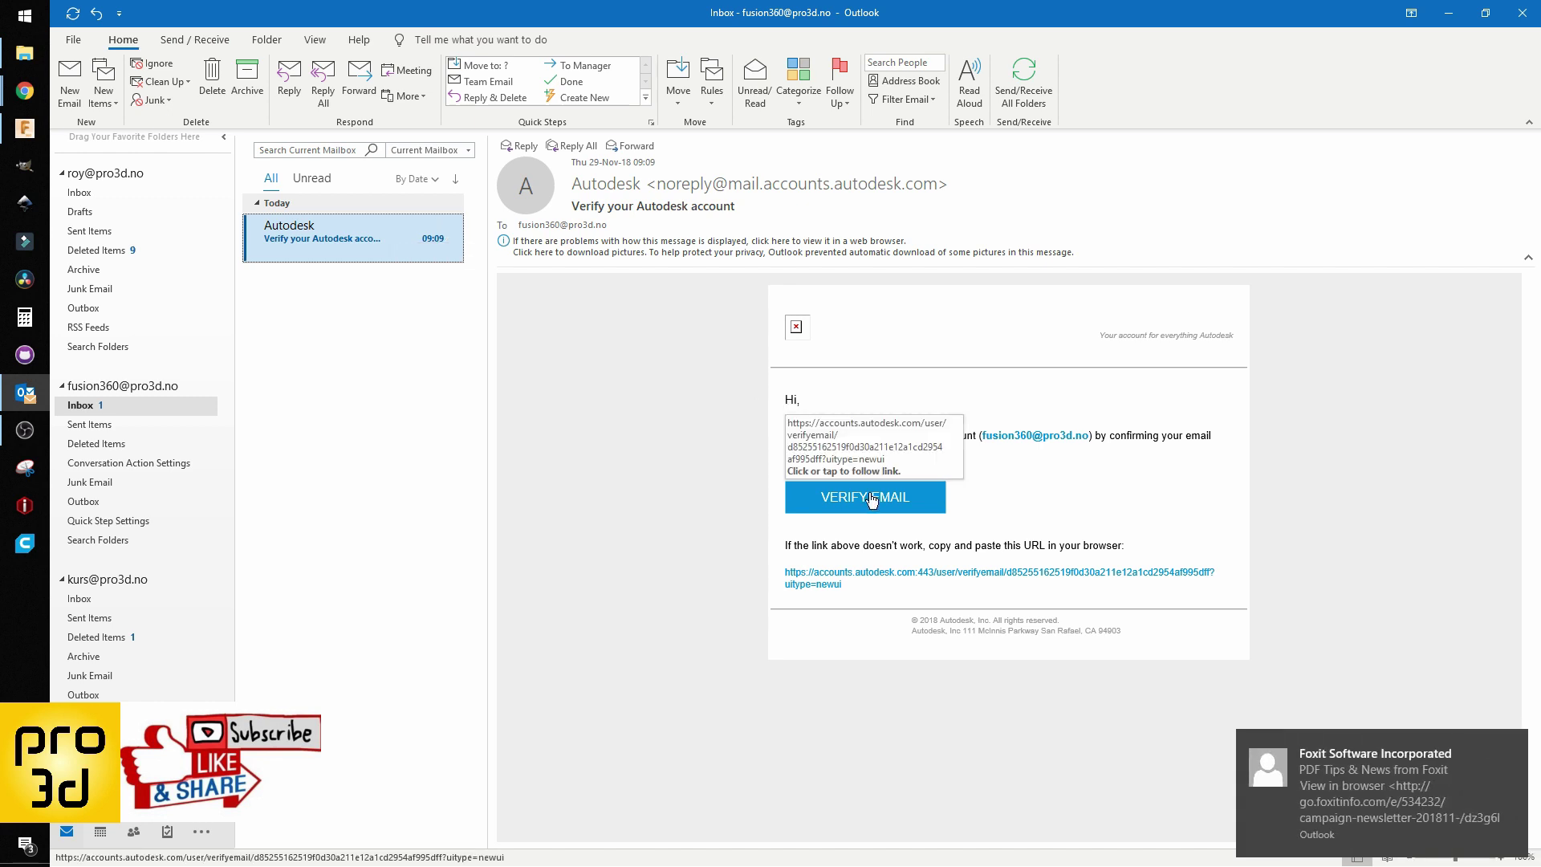
{"action": "left_click", "coordinate": [872, 498]}
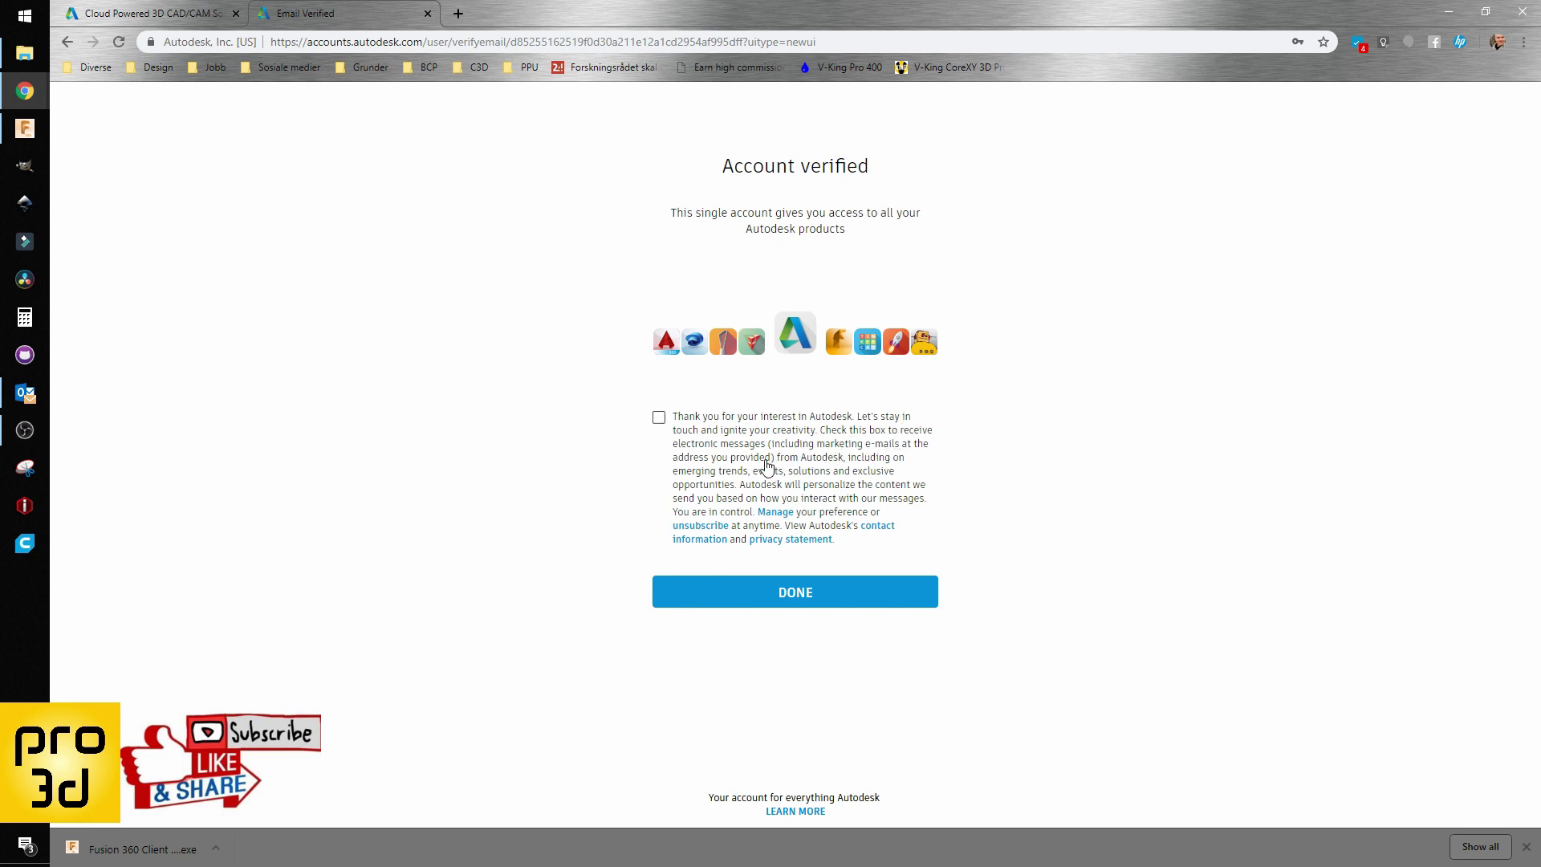
Step: Finish on the Account verified page, then return to Fusion 360's verification screen
{"action": "left_click", "coordinate": [799, 595]}
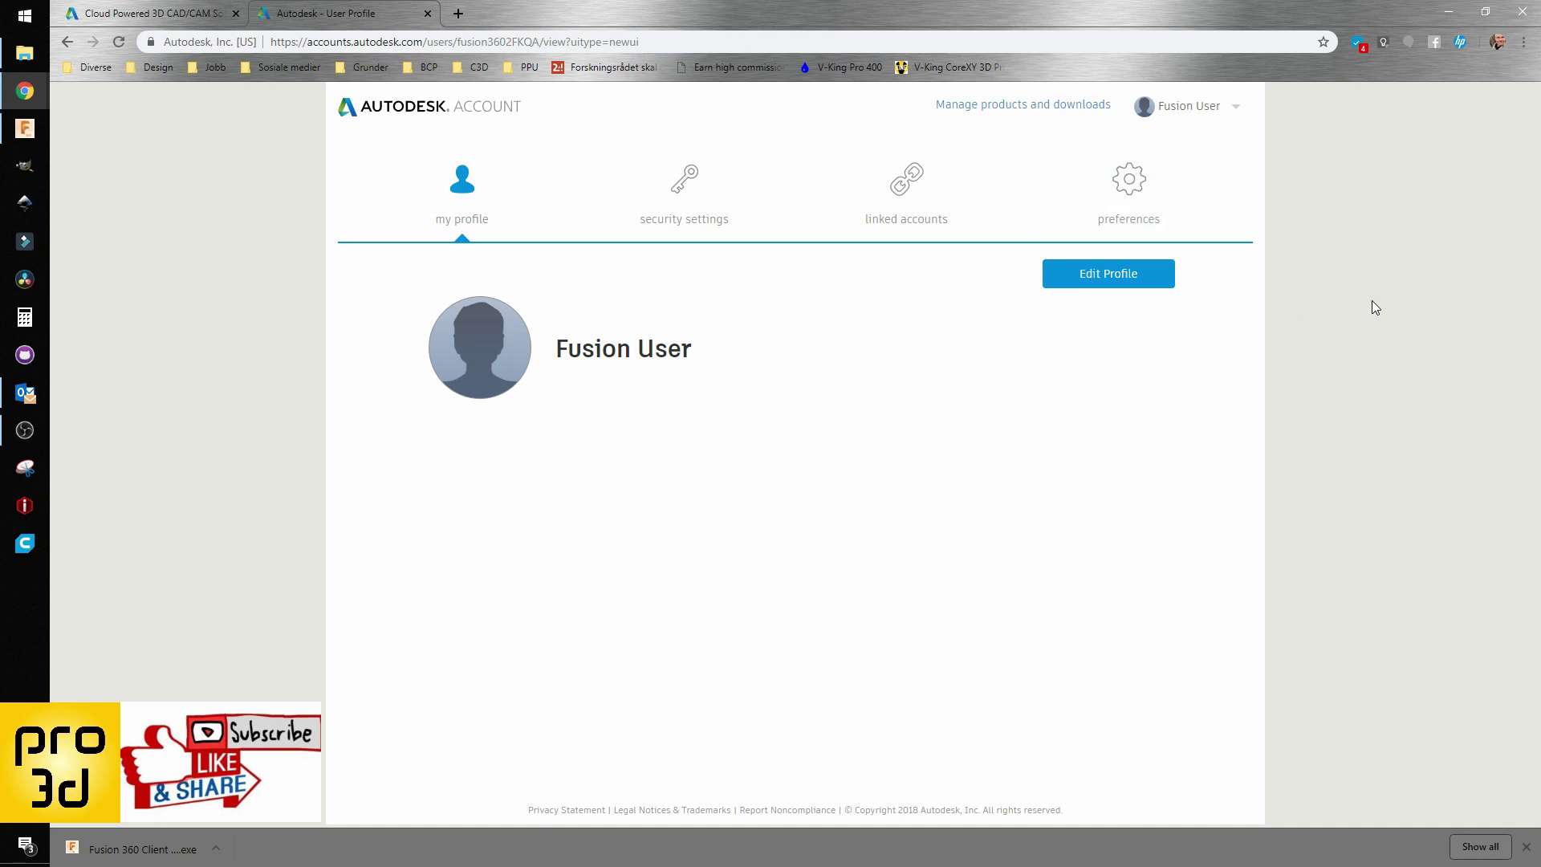
{"action": "left_click", "coordinate": [35, 131]}
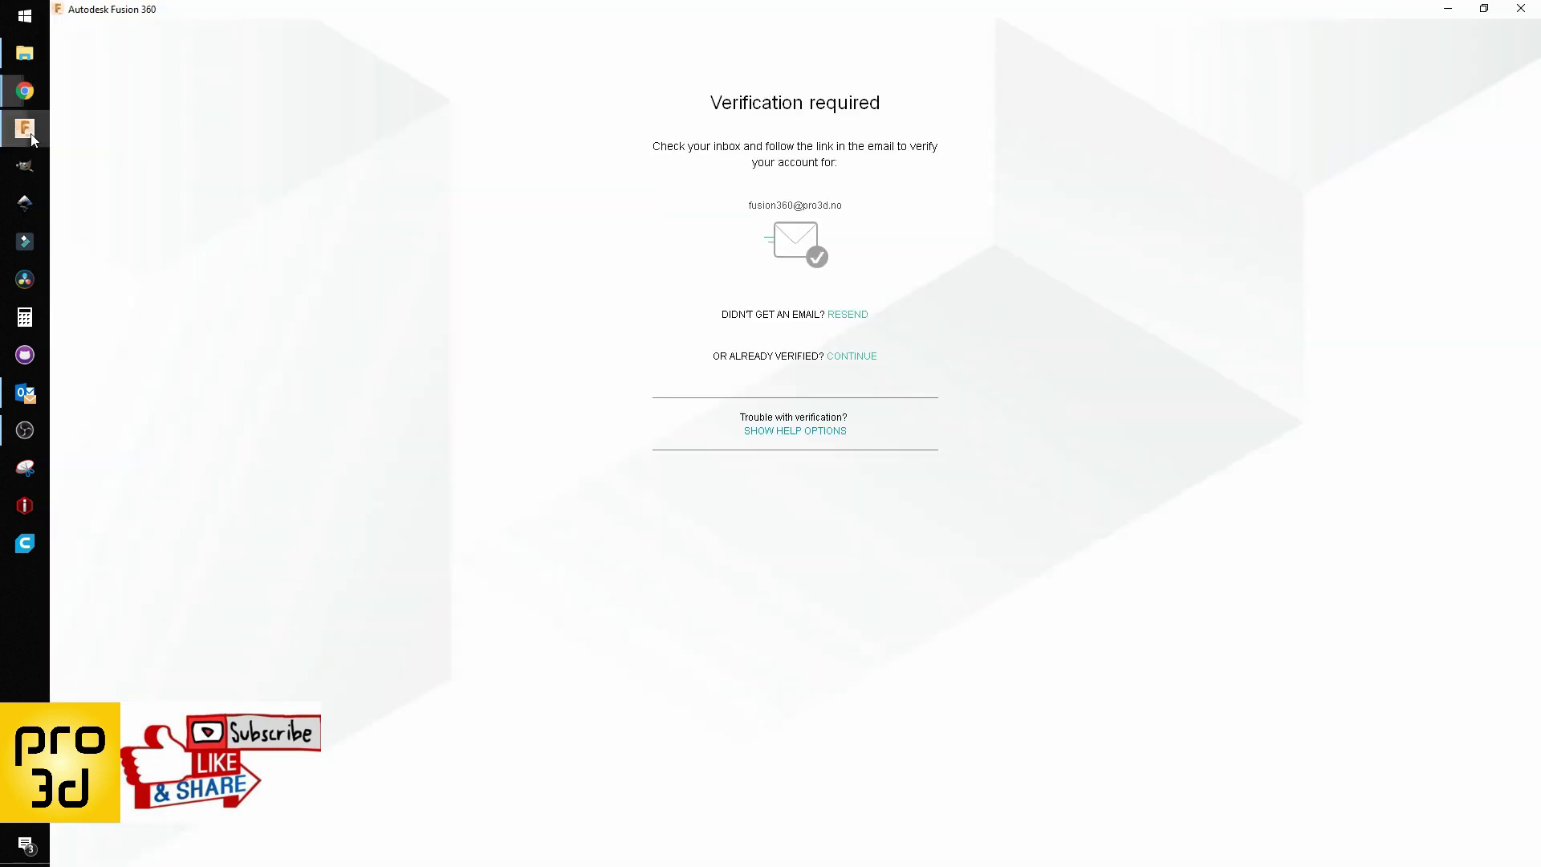
Step: Continue past Verification required and the data-collection notice, and advance the Data Panel tour
{"action": "left_click", "coordinate": [853, 356]}
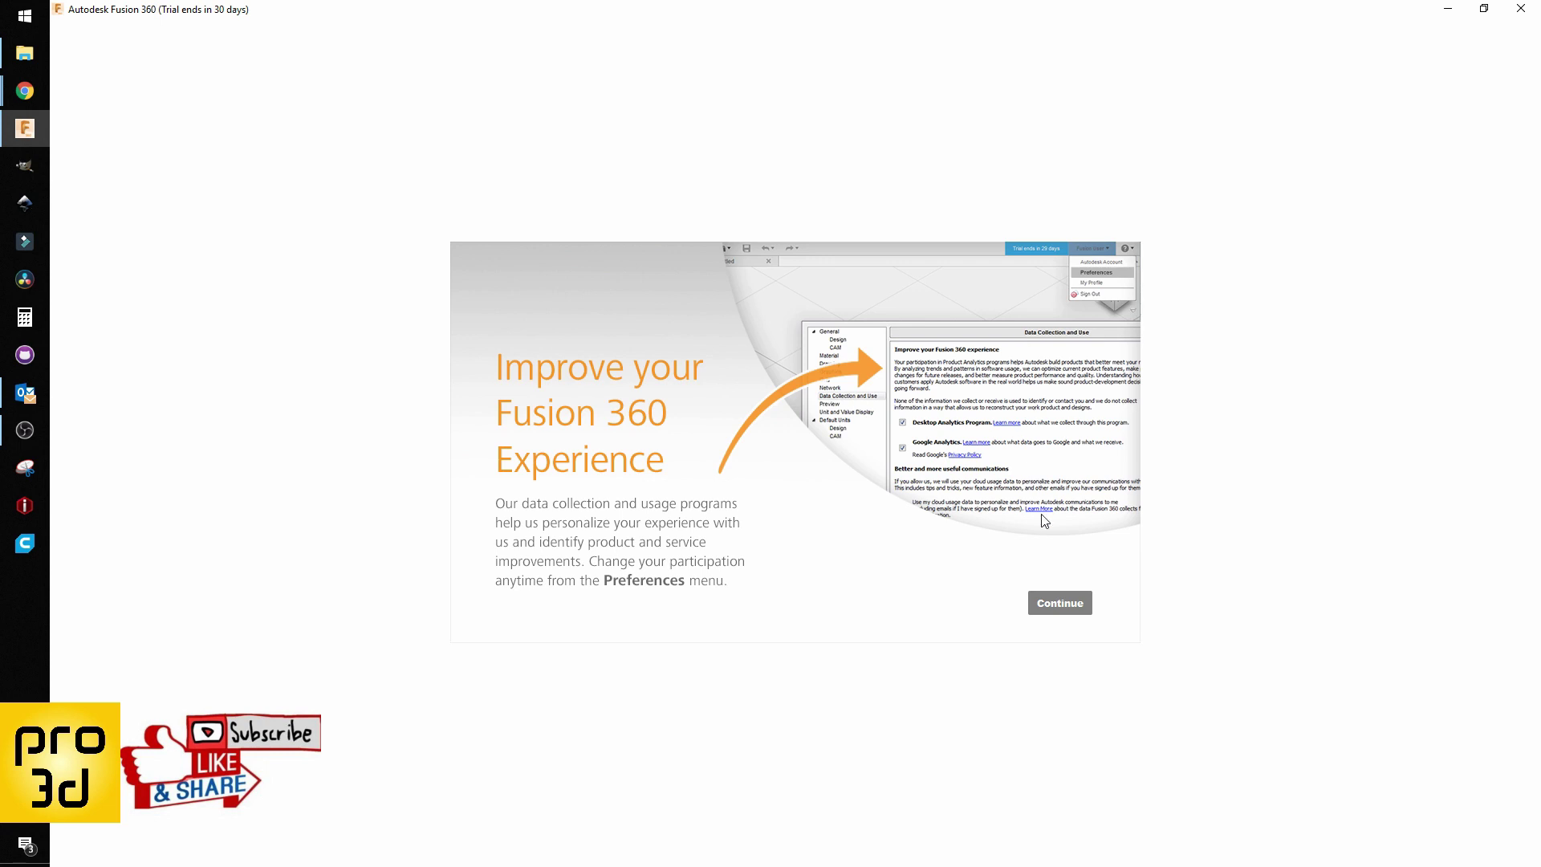
{"action": "left_click", "coordinate": [1055, 613]}
{"action": "left_click", "coordinate": [1283, 232]}
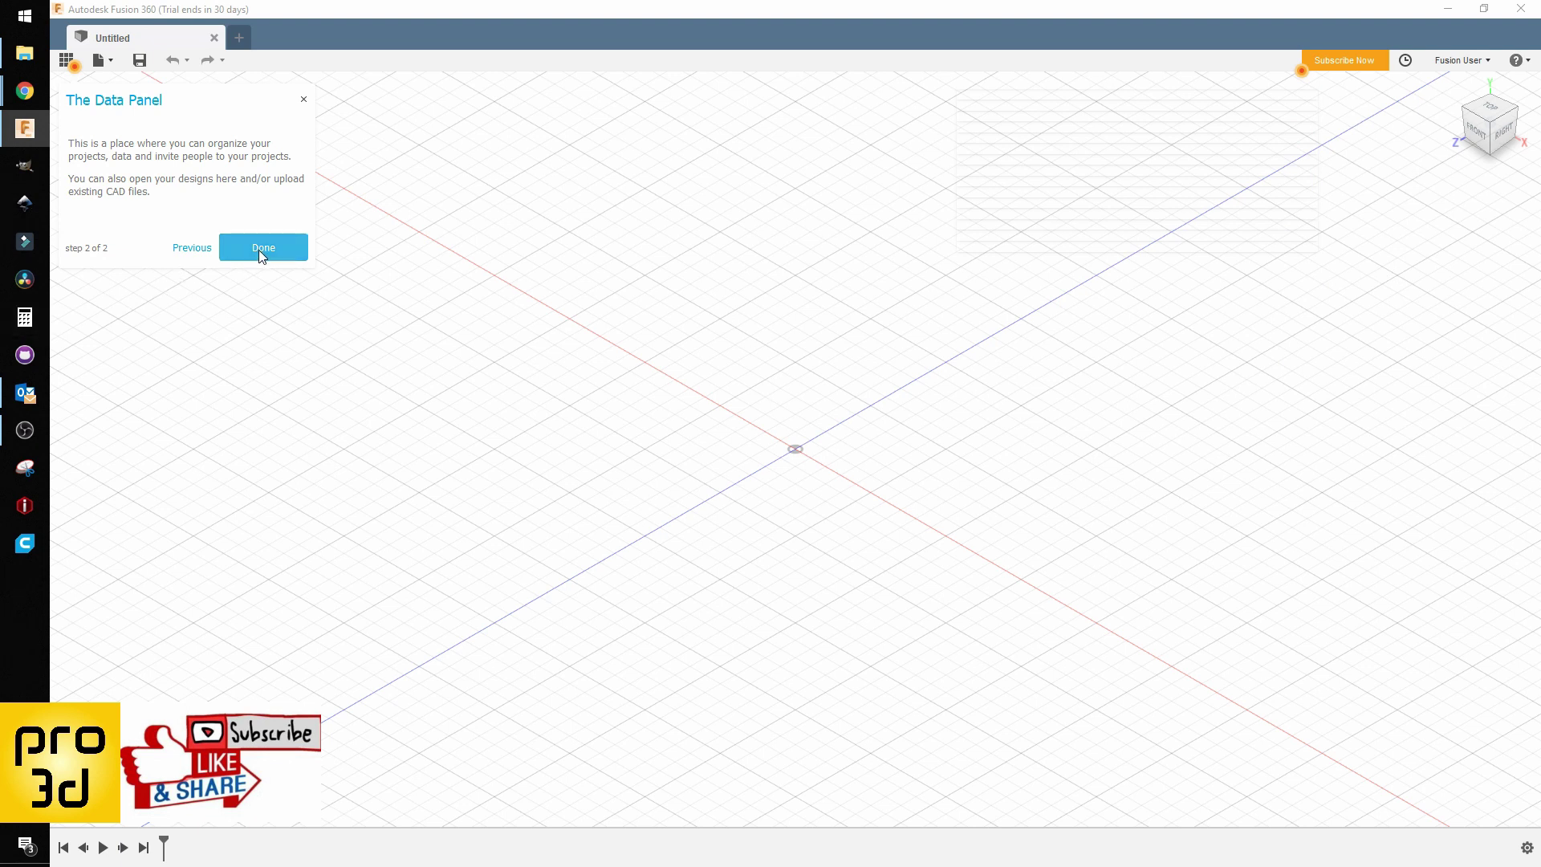
Step: Finish the Data Panel tour and close the Quick Setup panel
{"action": "left_click", "coordinate": [260, 249]}
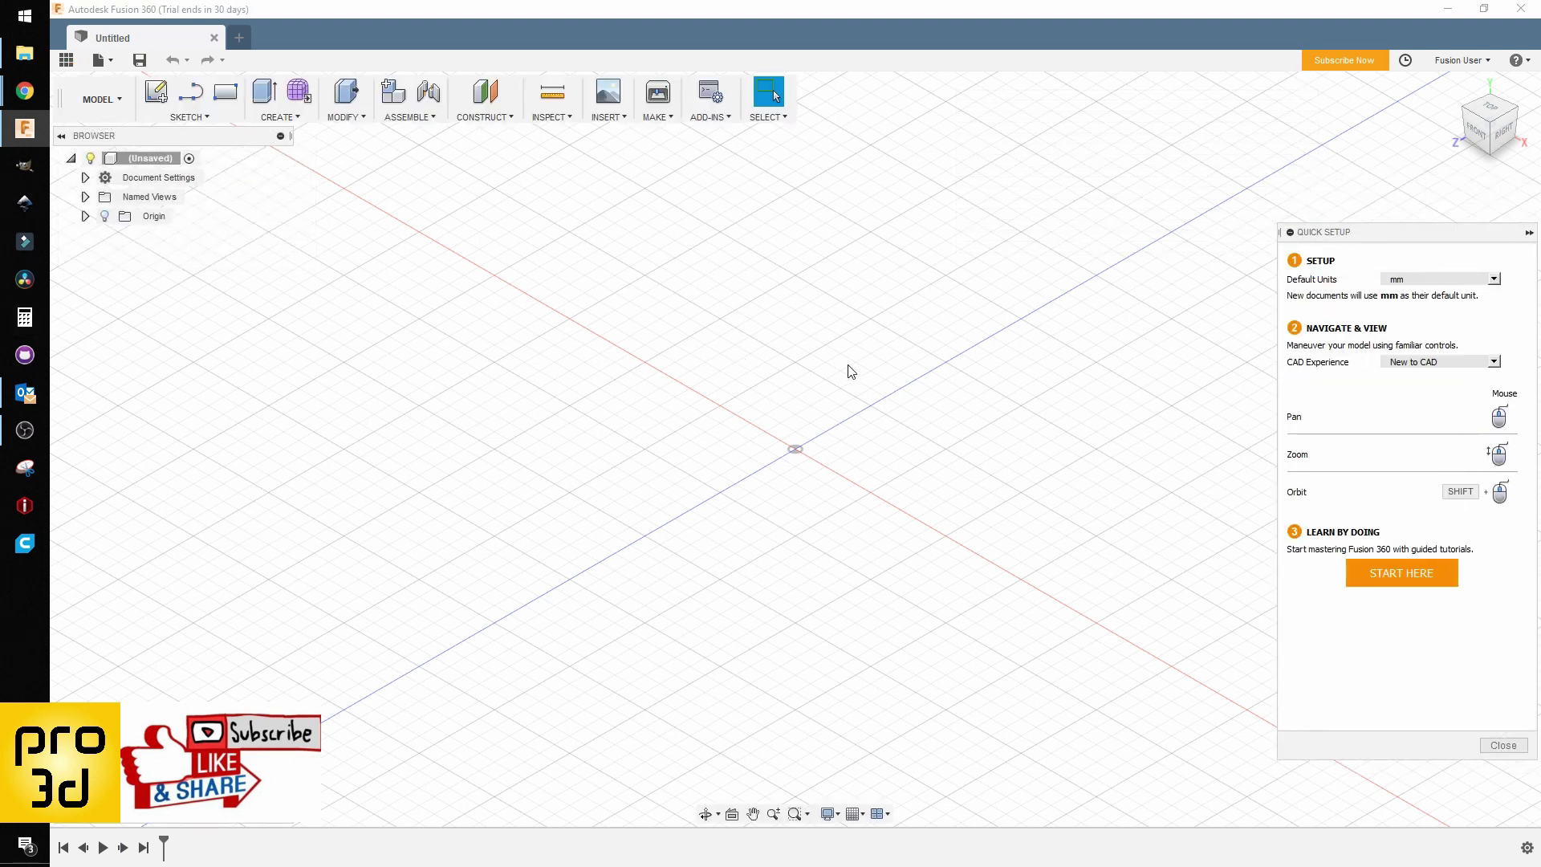
{"action": "left_click", "coordinate": [1503, 745]}
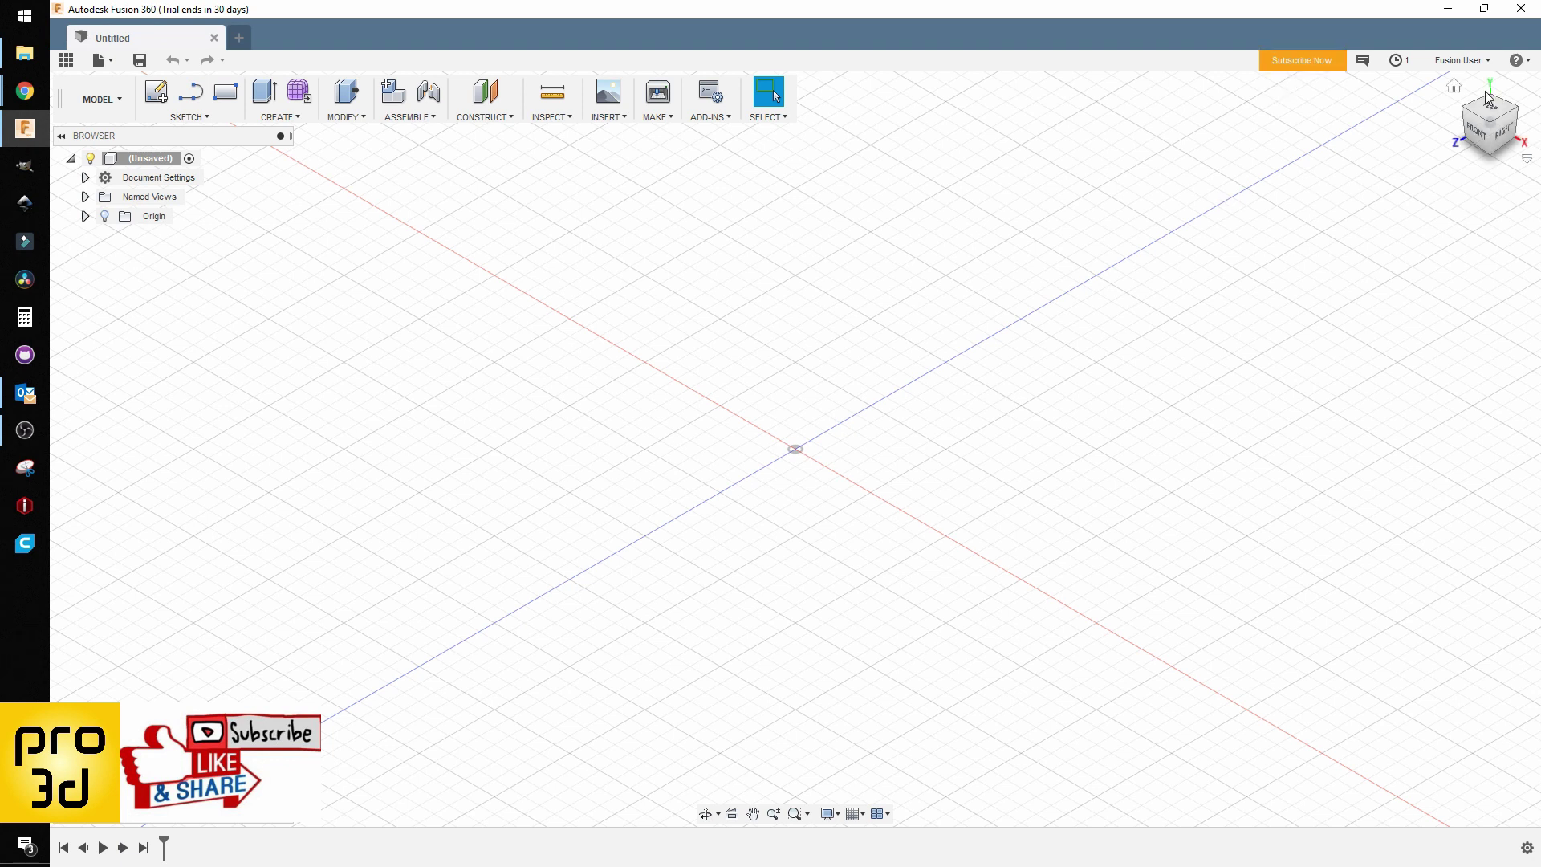
Step: Open Subscribe Now and submit 3D Modeling as the planned trial use
{"action": "left_click", "coordinate": [1308, 60]}
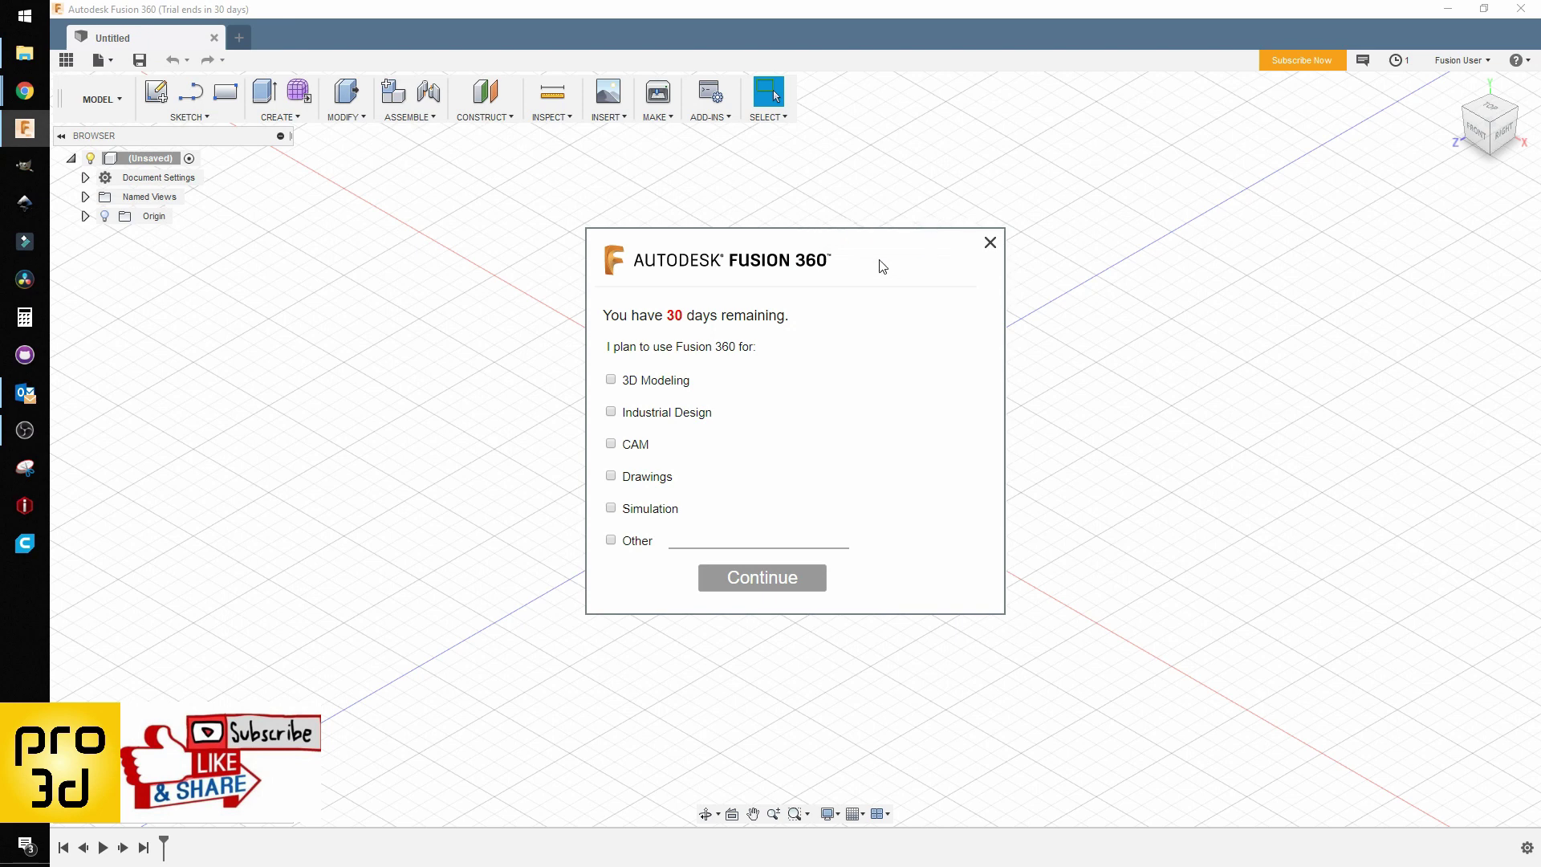
{"action": "left_click", "coordinate": [611, 381]}
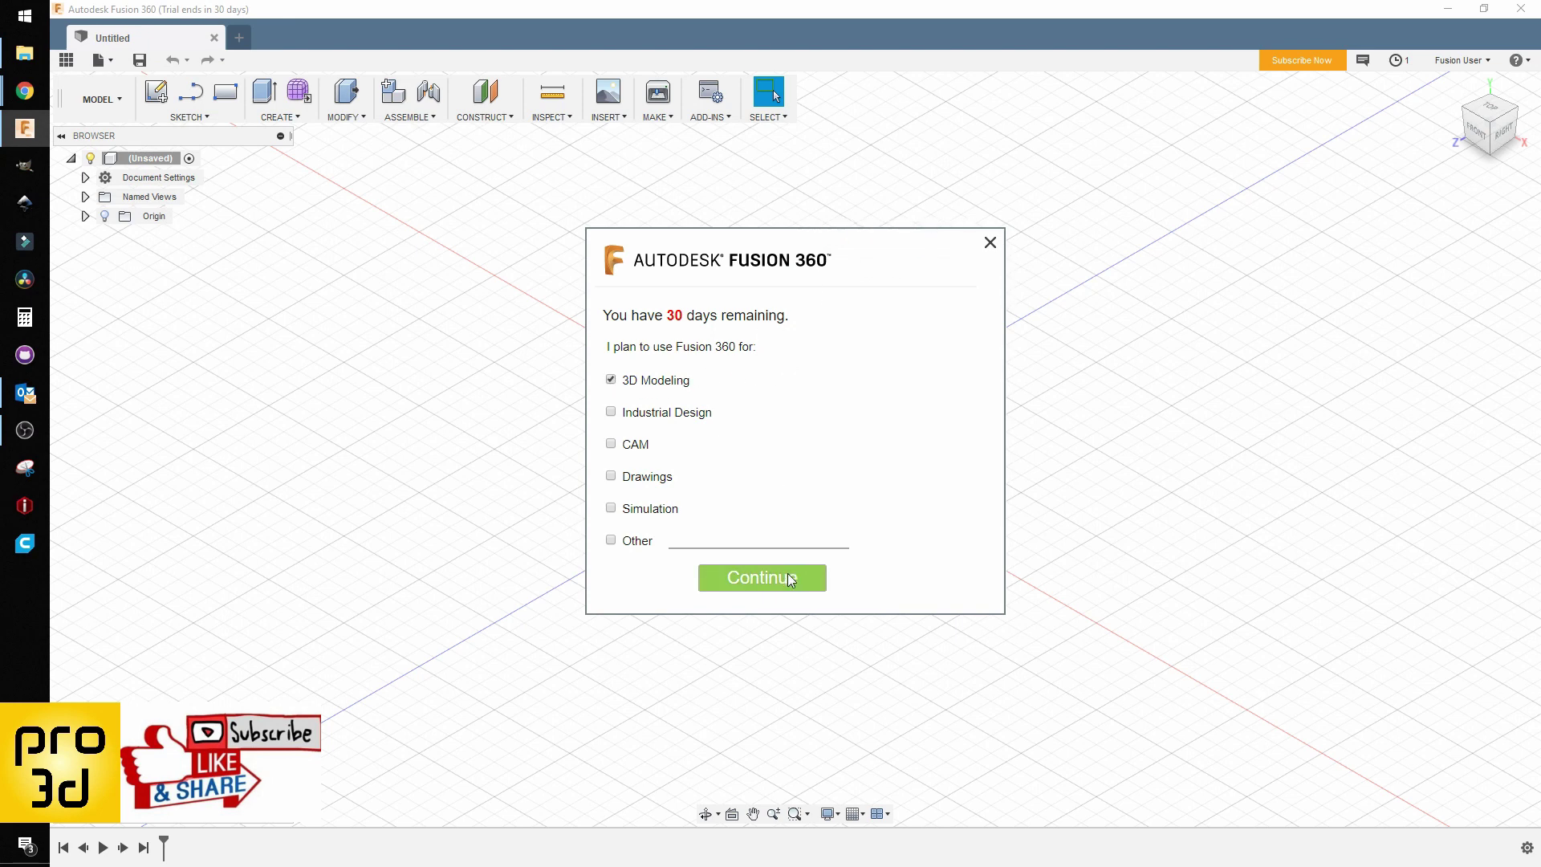
{"action": "left_click", "coordinate": [763, 586]}
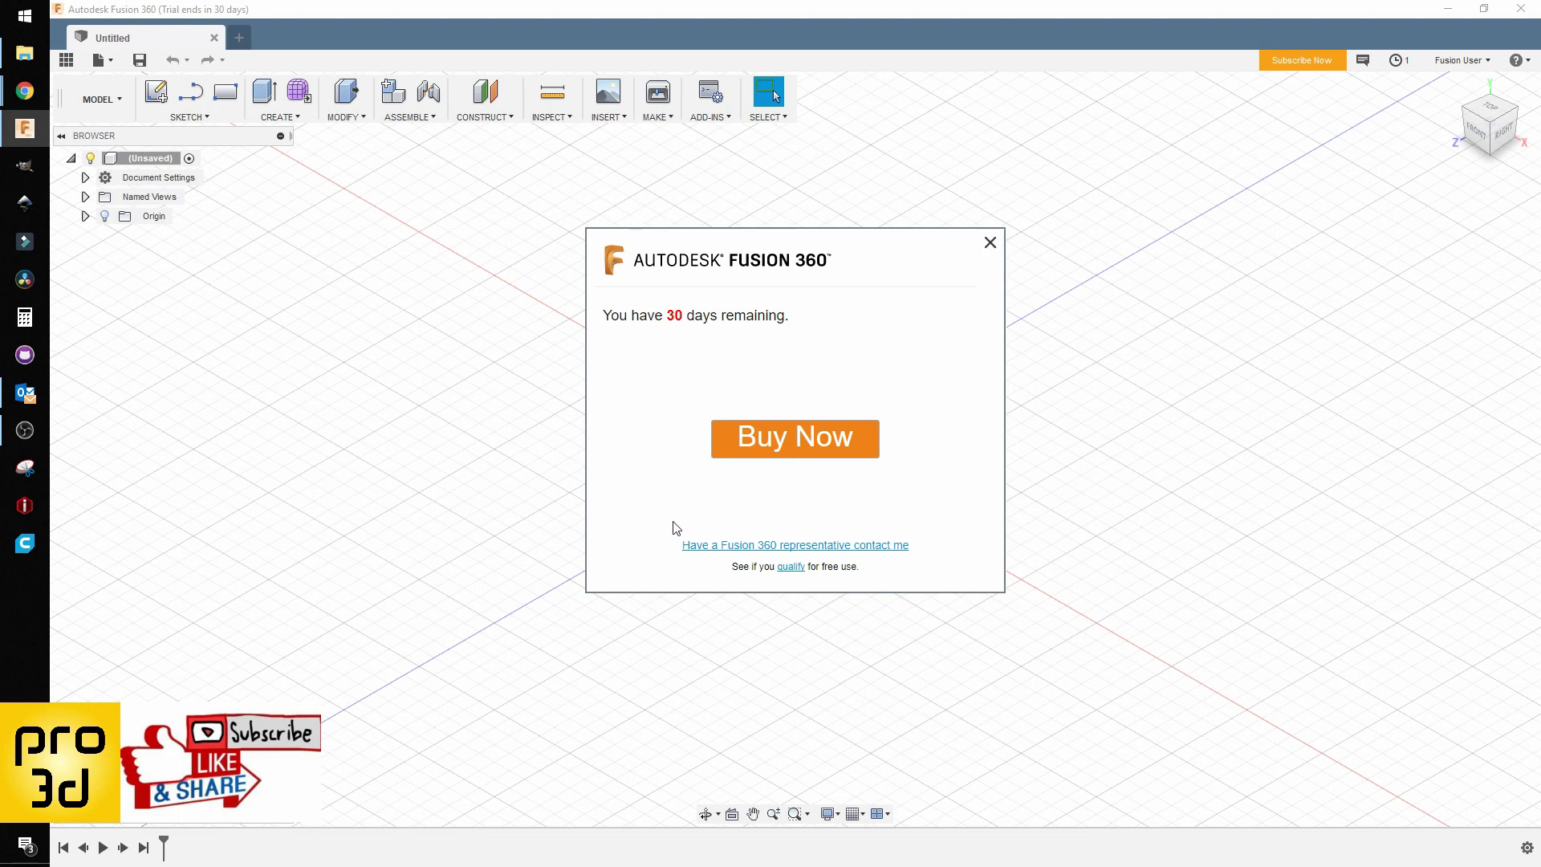
Step: Choose Non-commercial use via the qualify link and agree to the personal license certification
{"action": "left_click", "coordinate": [791, 568]}
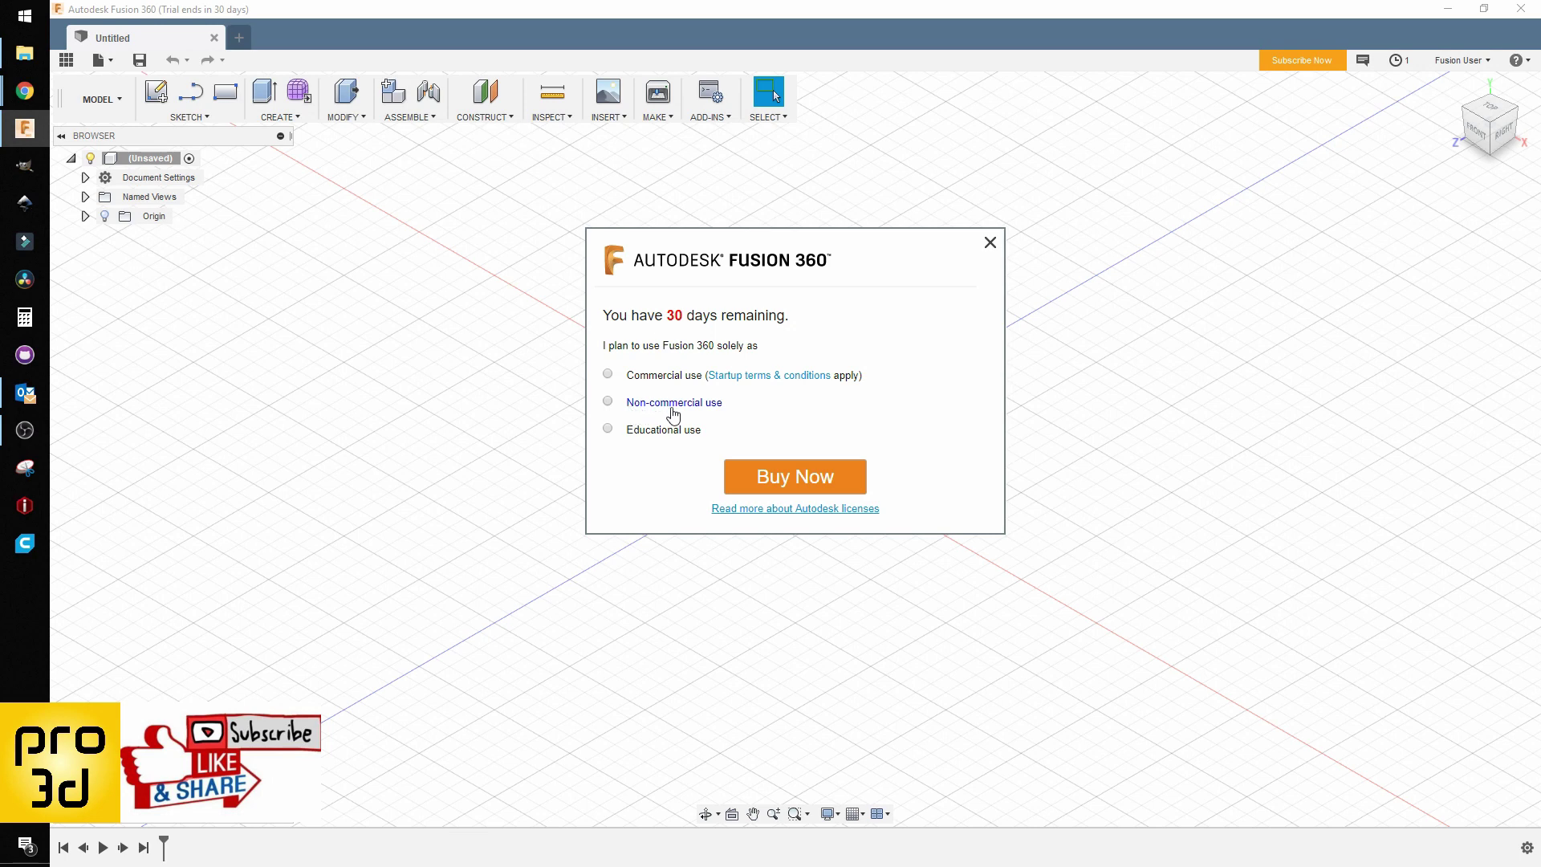
{"action": "left_click", "coordinate": [607, 402]}
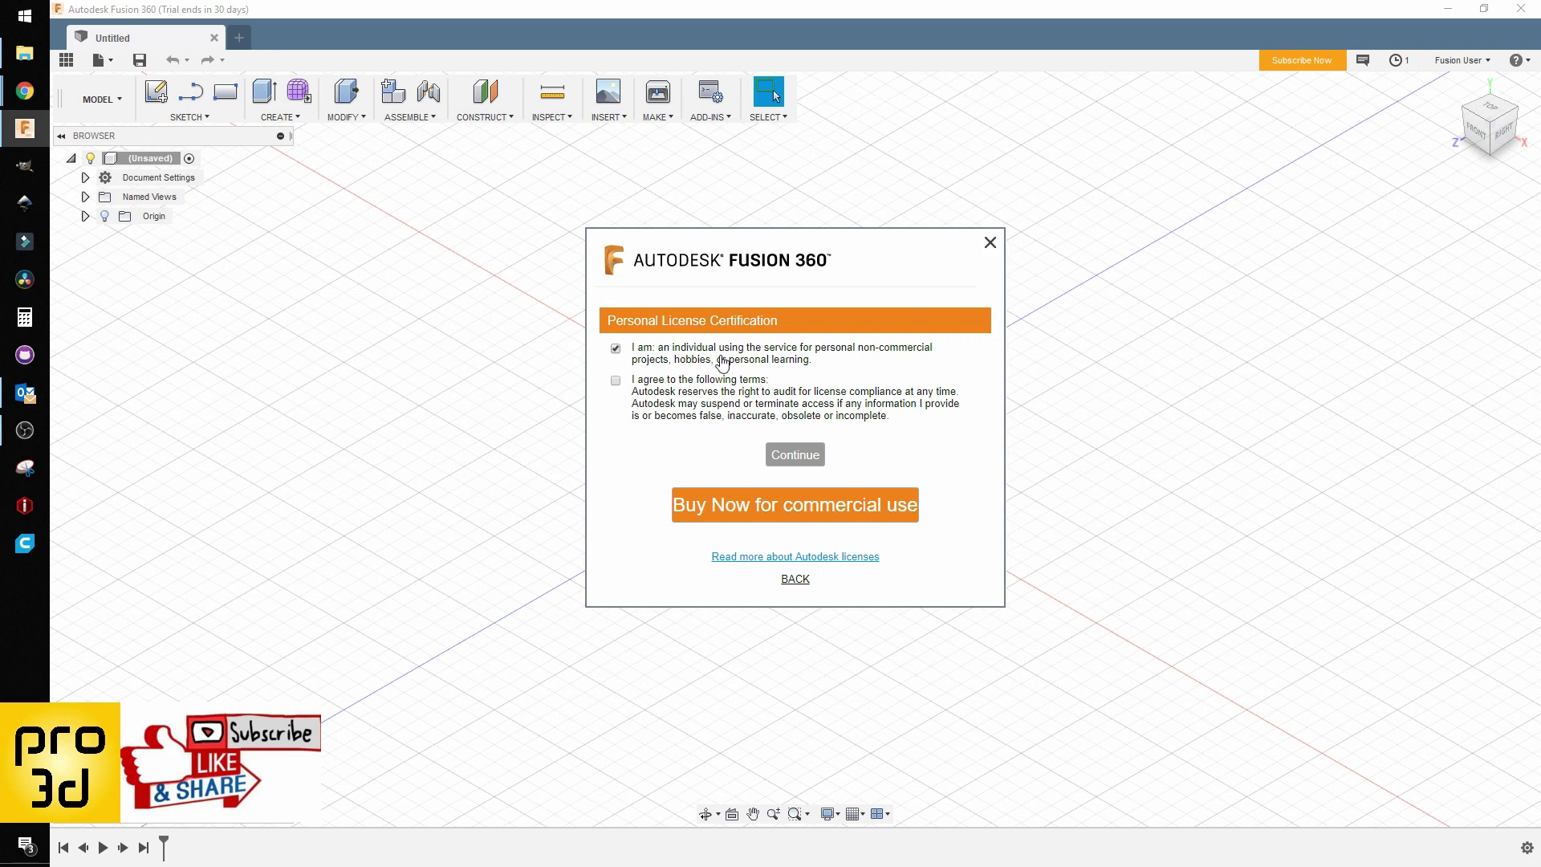
{"action": "left_click", "coordinate": [616, 381]}
Step: Complete the personal license registration, start using Fusion 360, and dismiss the quick-tip notification
{"action": "left_click", "coordinate": [794, 454]}
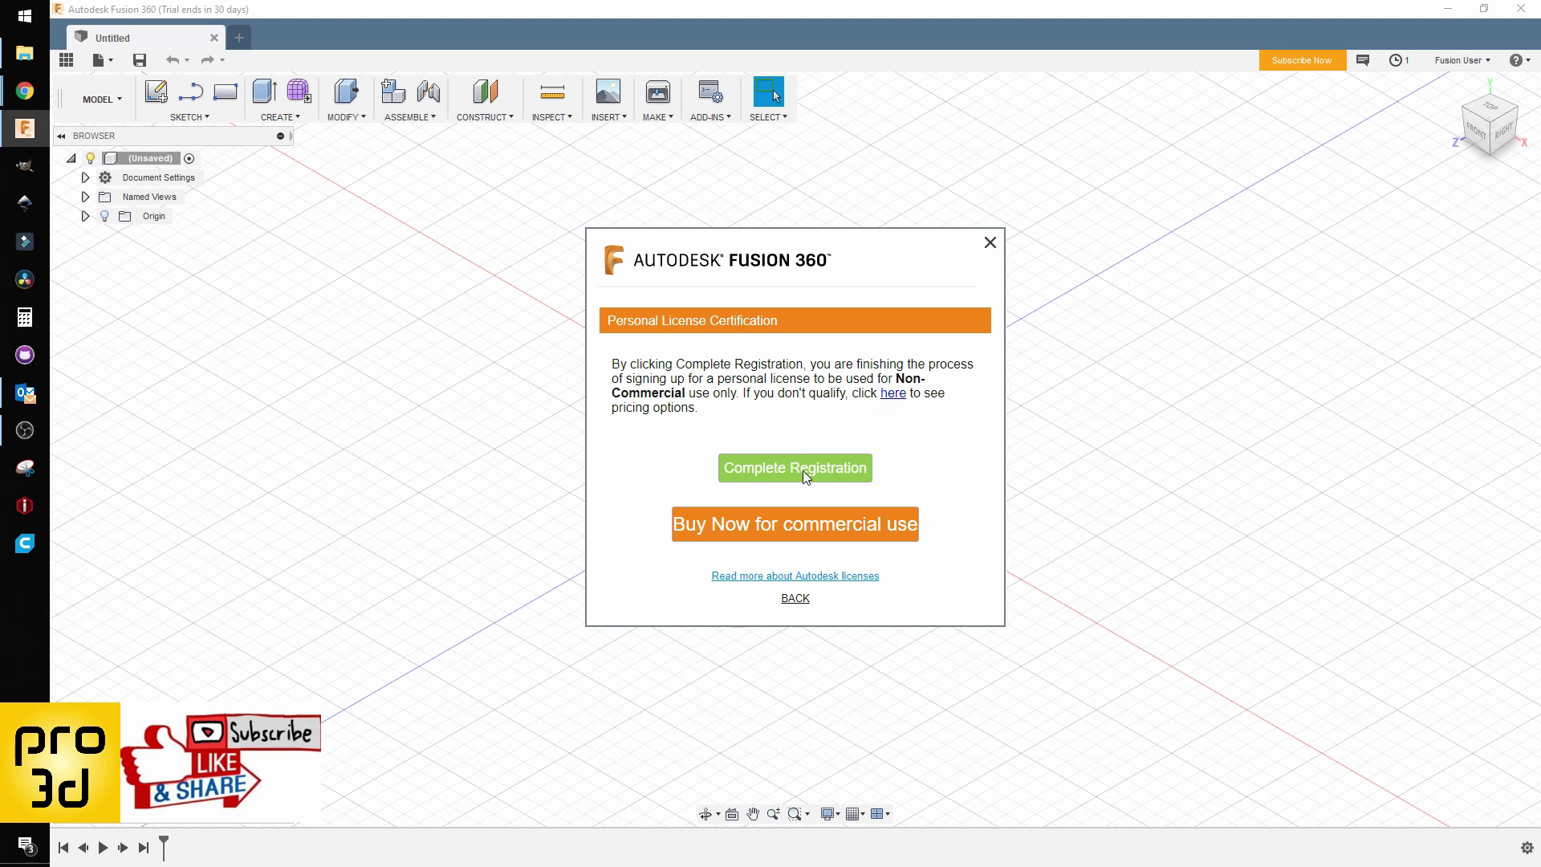
{"action": "left_click", "coordinate": [794, 463]}
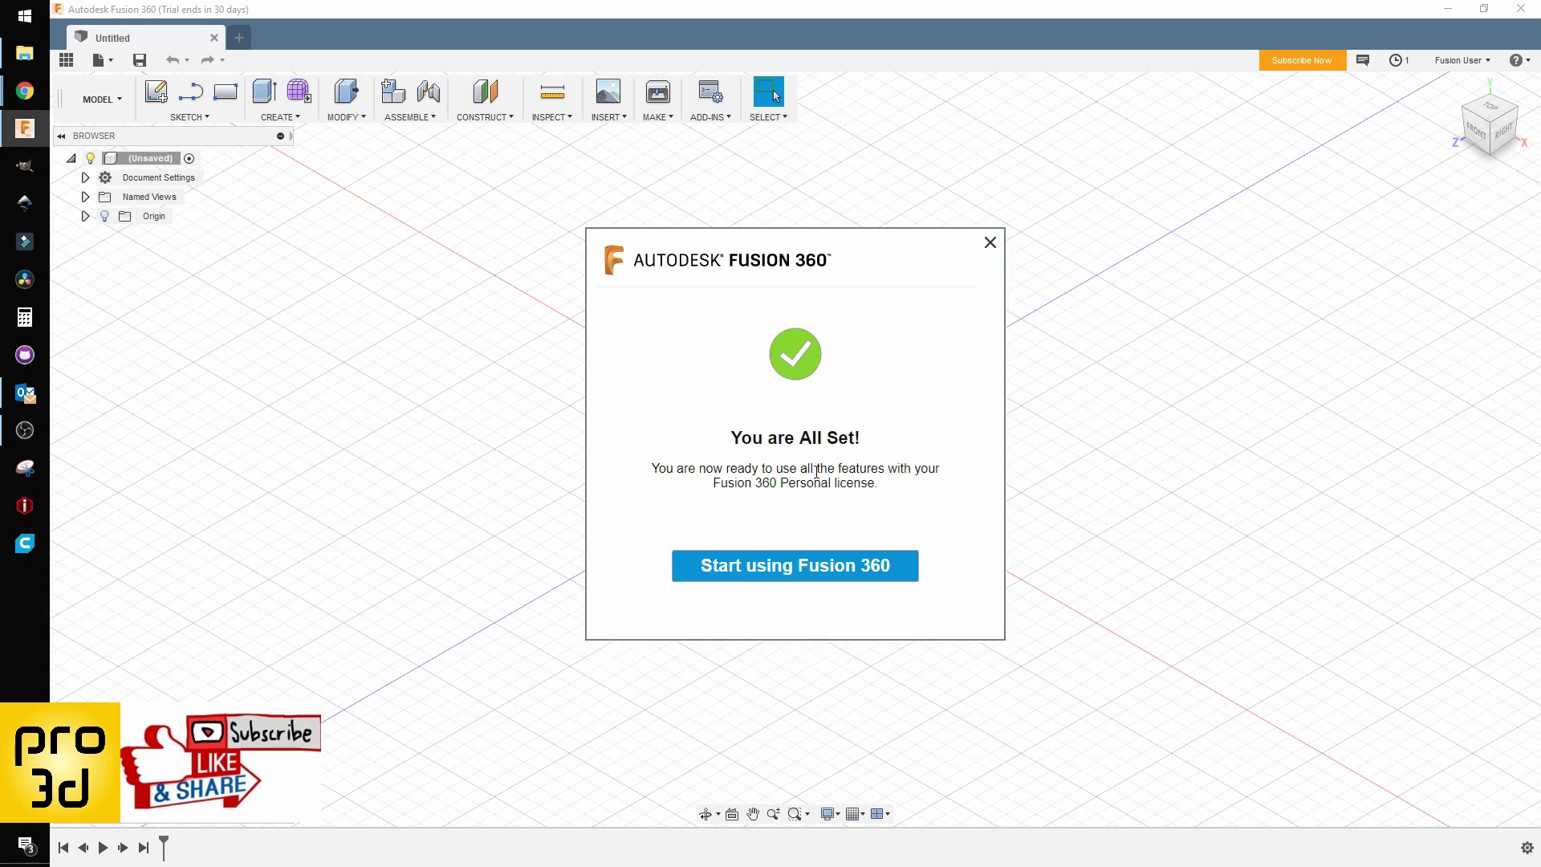
{"action": "left_click", "coordinate": [797, 574]}
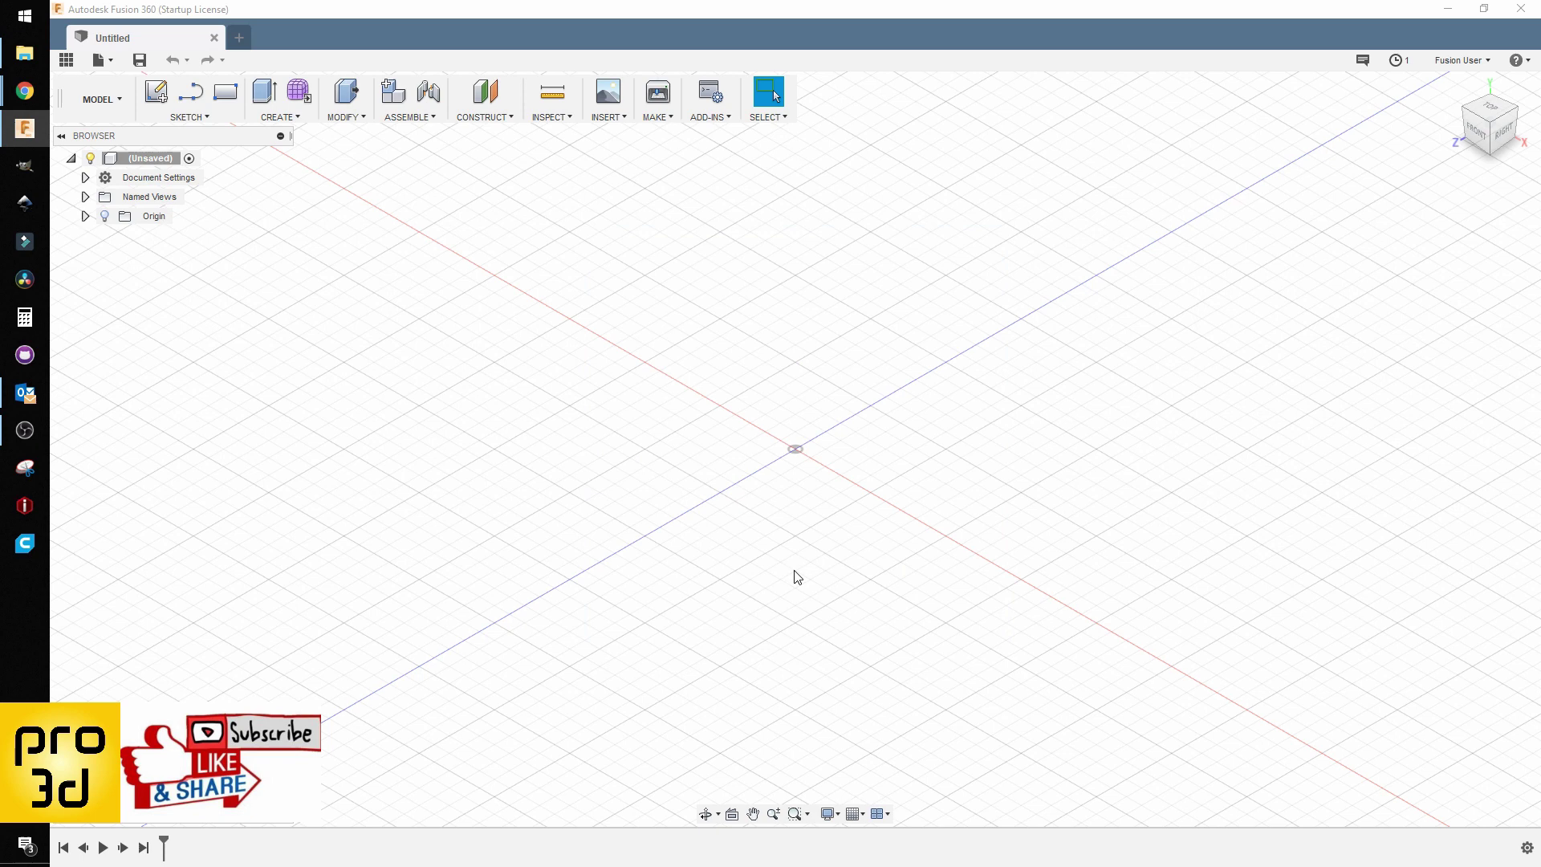
{"action": "left_click", "coordinate": [1362, 62]}
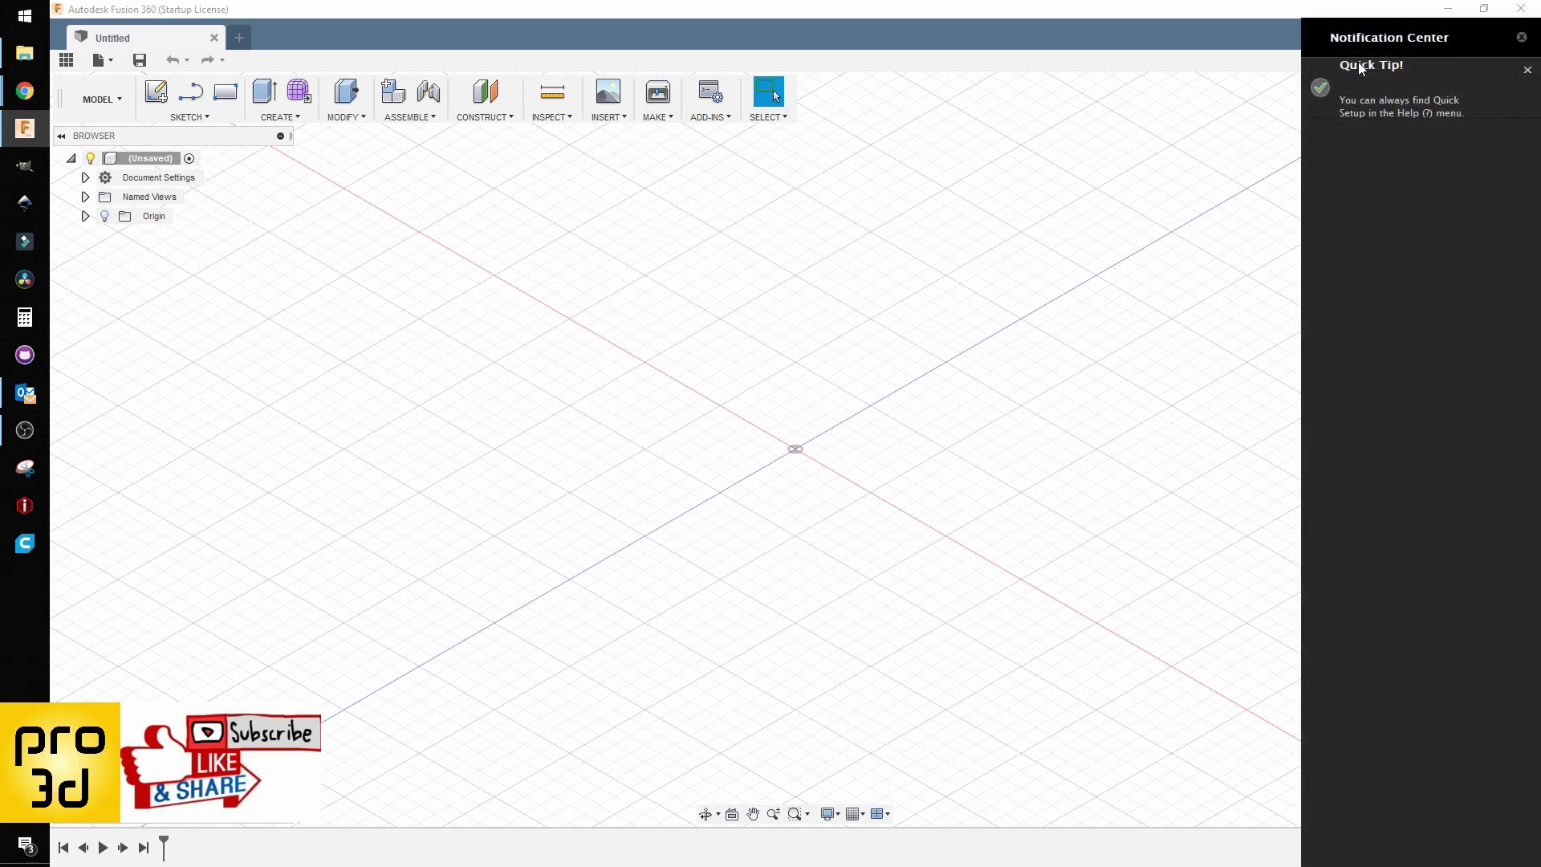
{"action": "left_click", "coordinate": [1528, 70]}
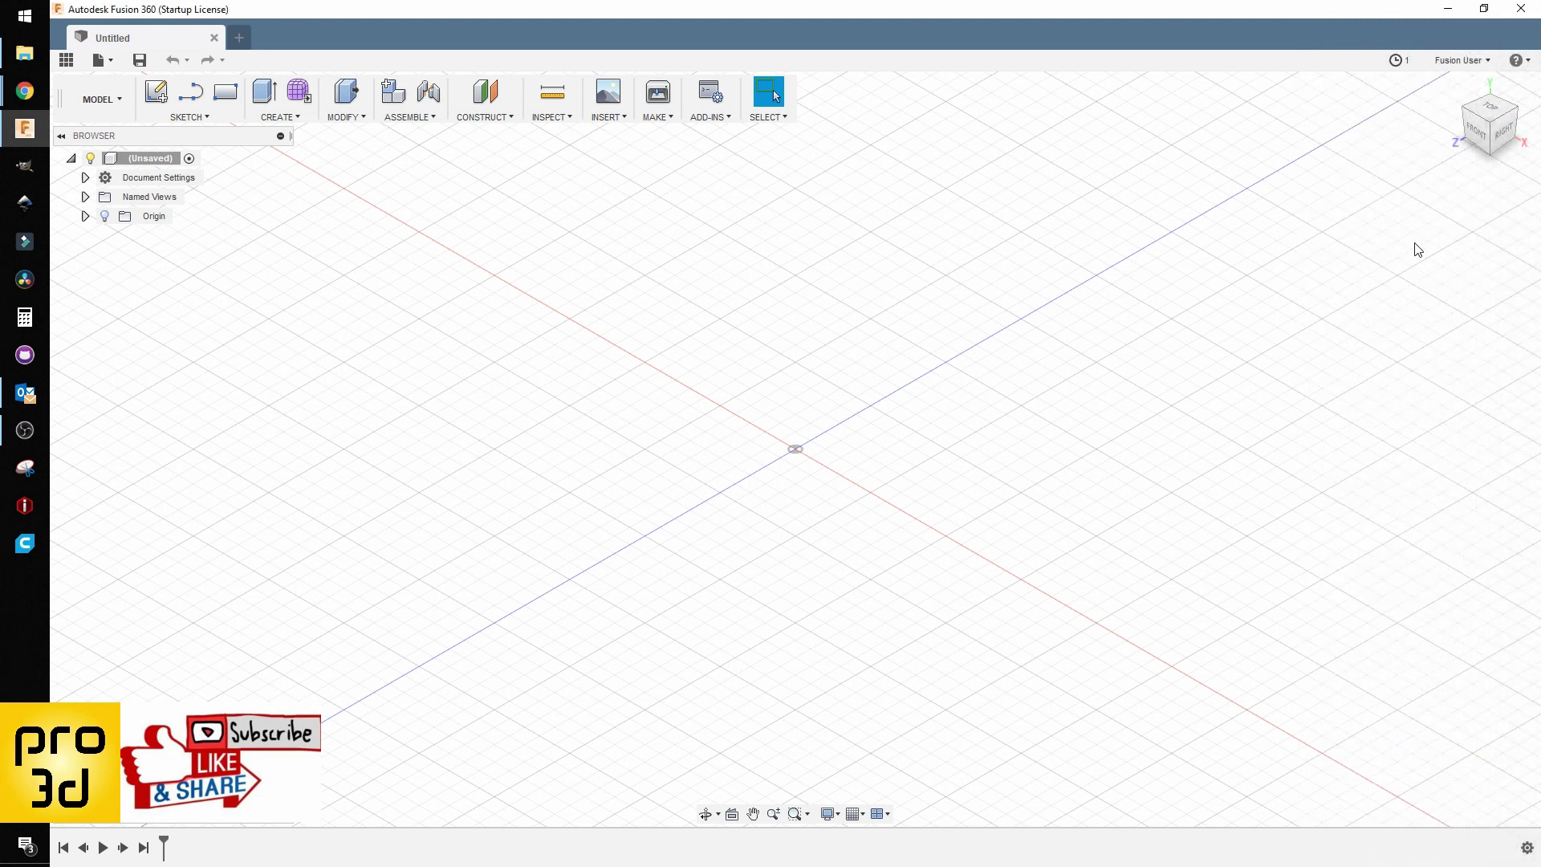